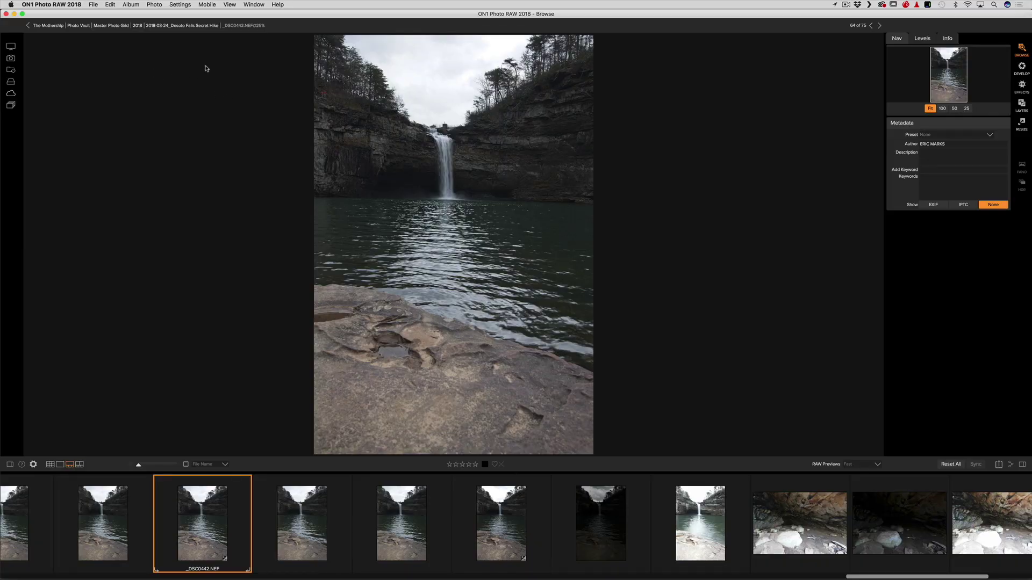
left_click(50, 4)
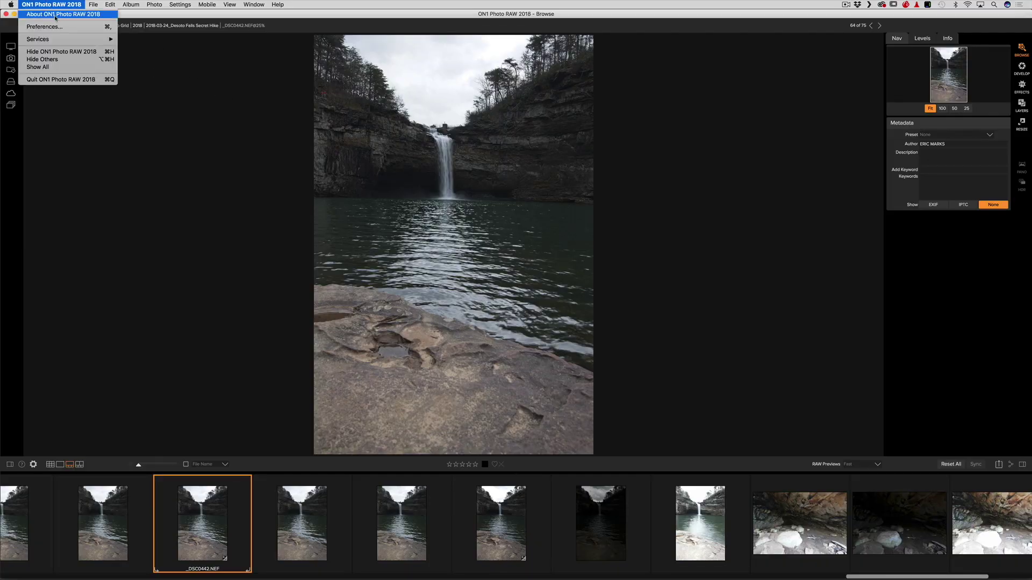
left_click(56, 14)
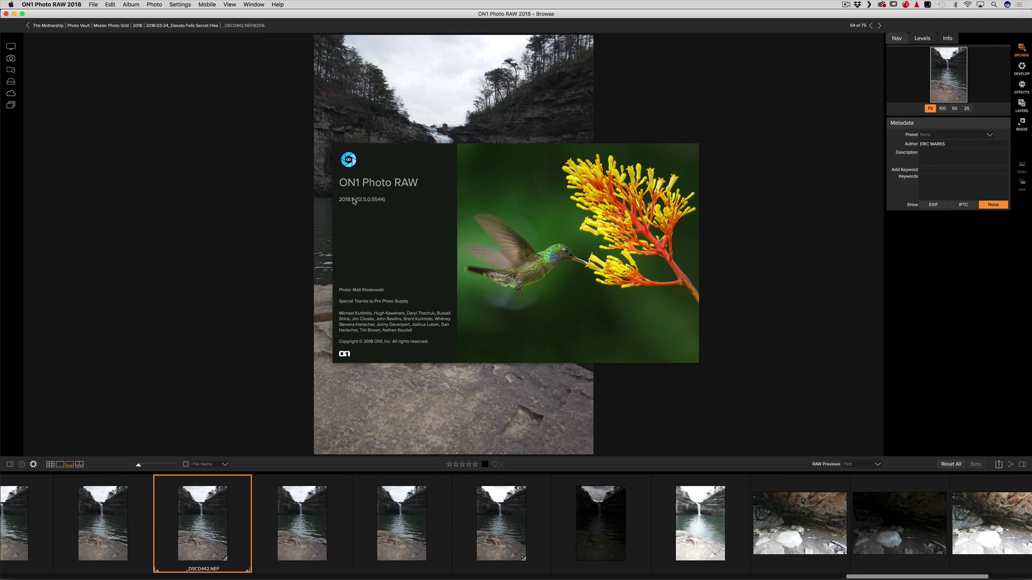
left_click(371, 197)
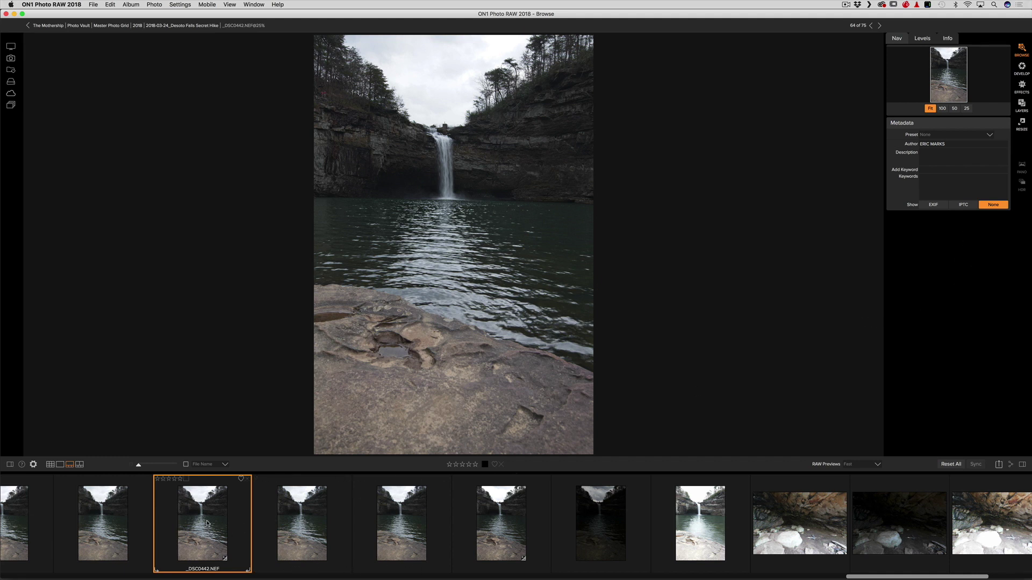
- Go back to the waterfall photo _DSC0442 and open it in Develop
key("Right")
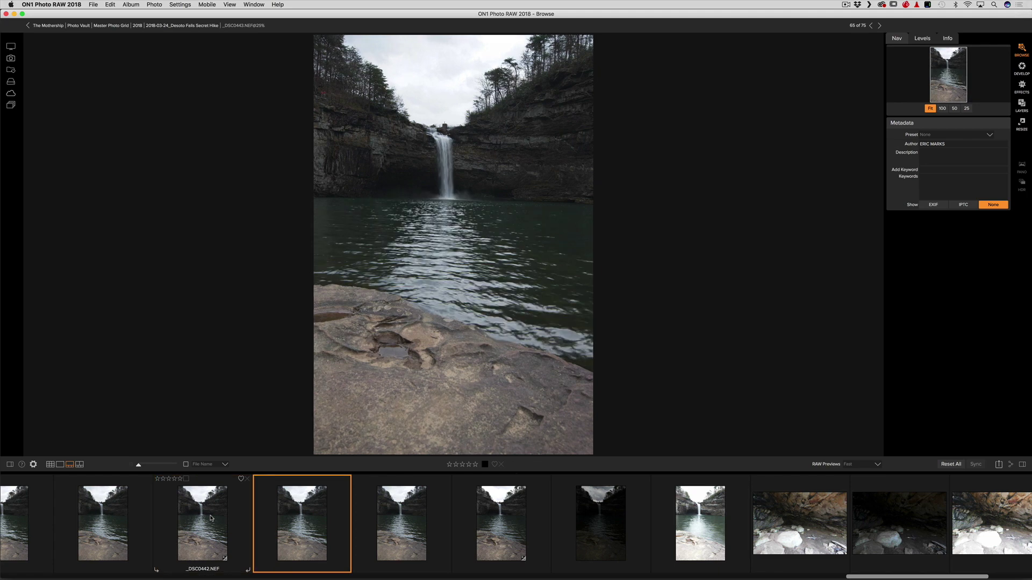
key("Right")
key("Right")
key("Right")
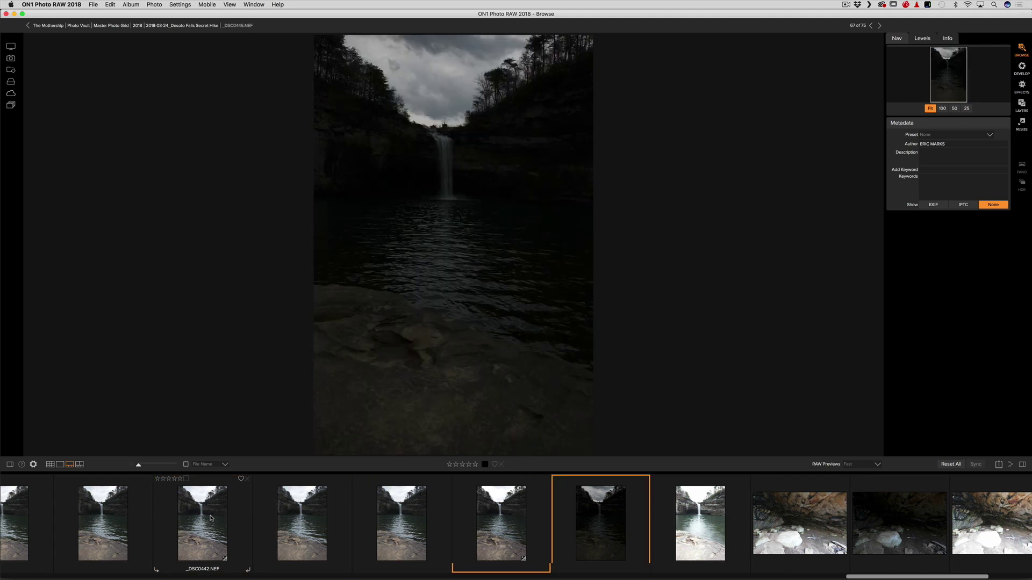
key("Left")
key("Left")
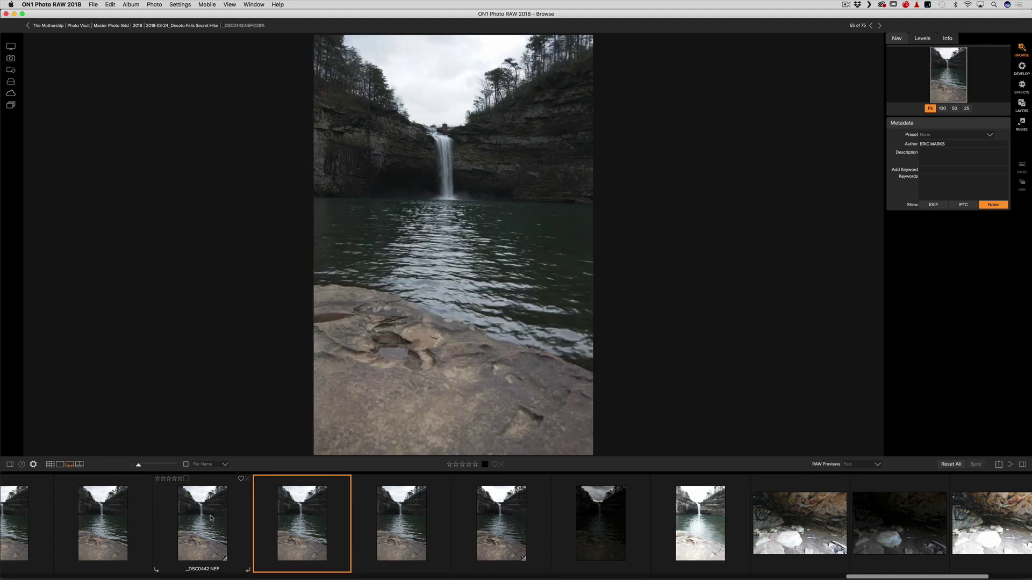
key("Left")
key("Left")
key("Right")
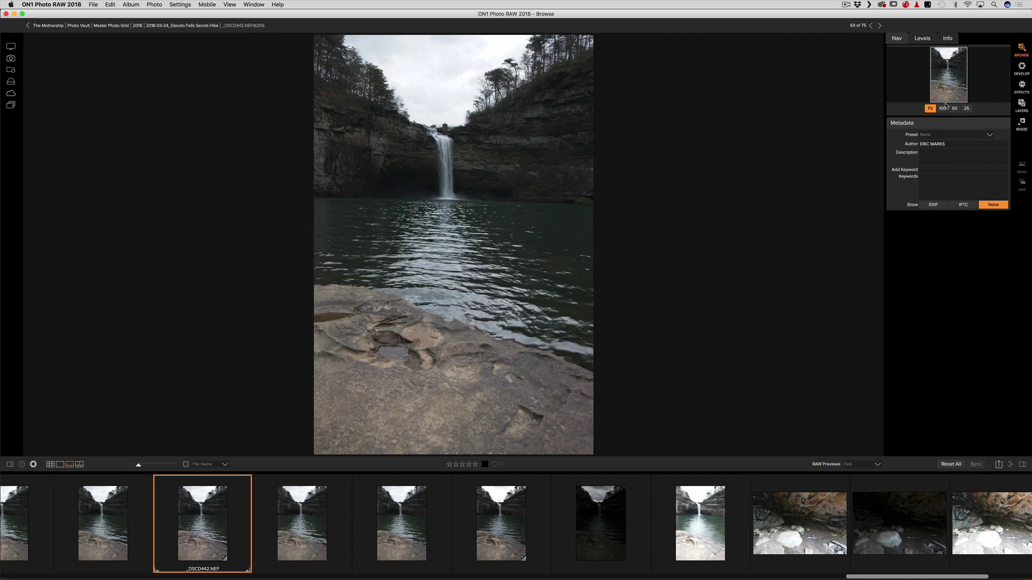
left_click(1027, 71)
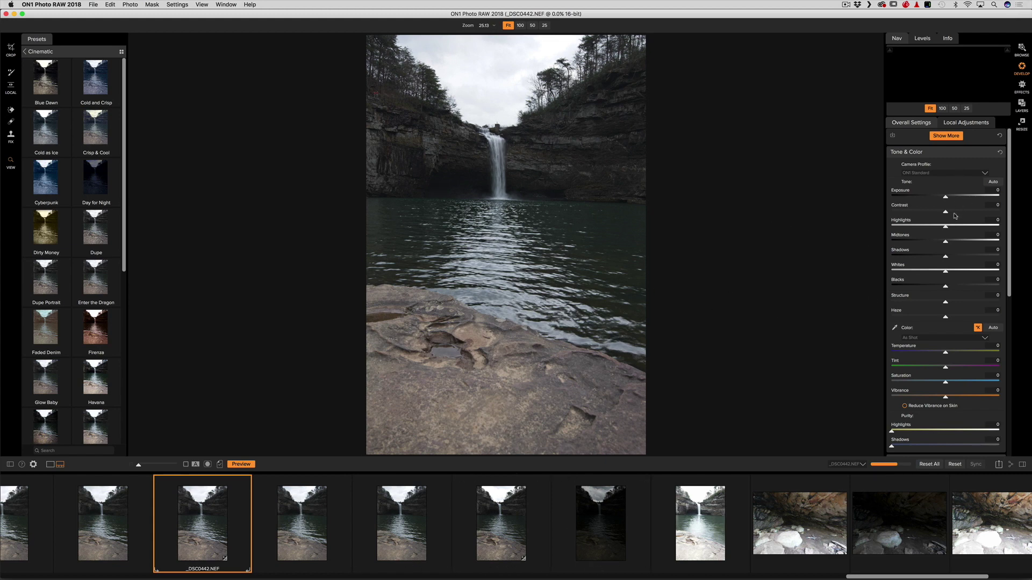
- Set Exposure -0.45, Haze -53 and Shadows 20 in Tone & Color, then return to Browse
scroll(954, 216, "down", 2)
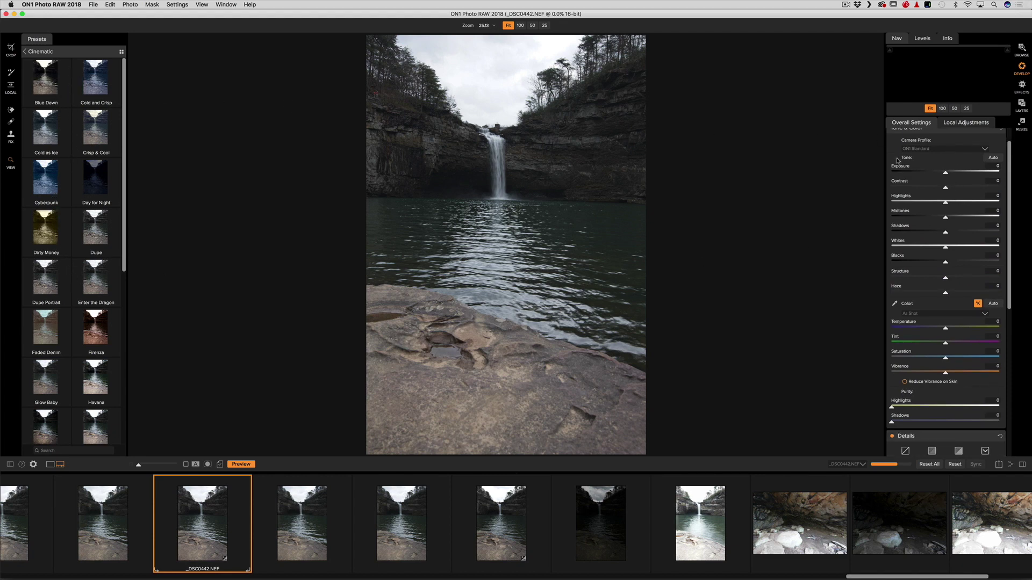
left_click(1021, 87)
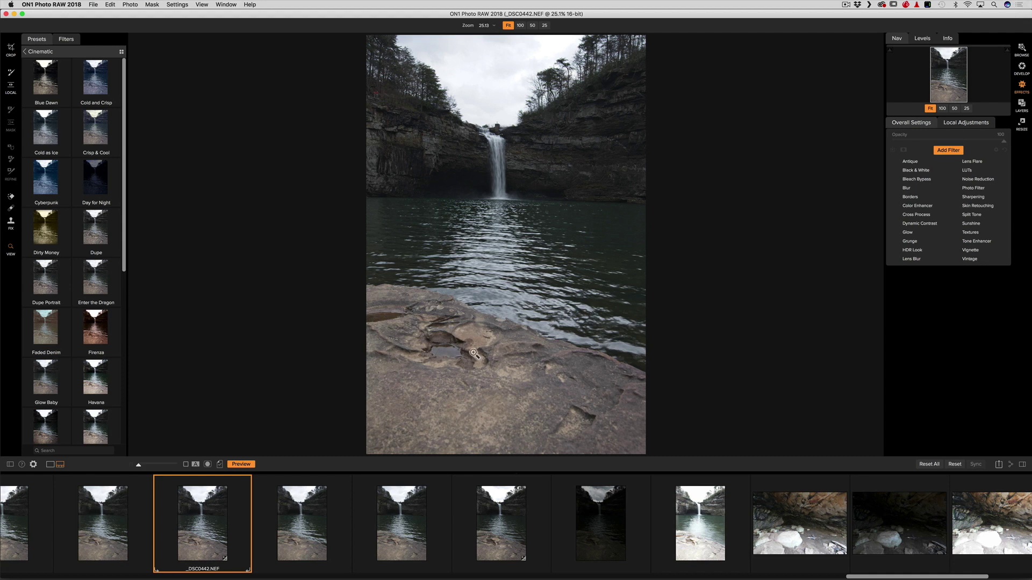
left_click(1021, 72)
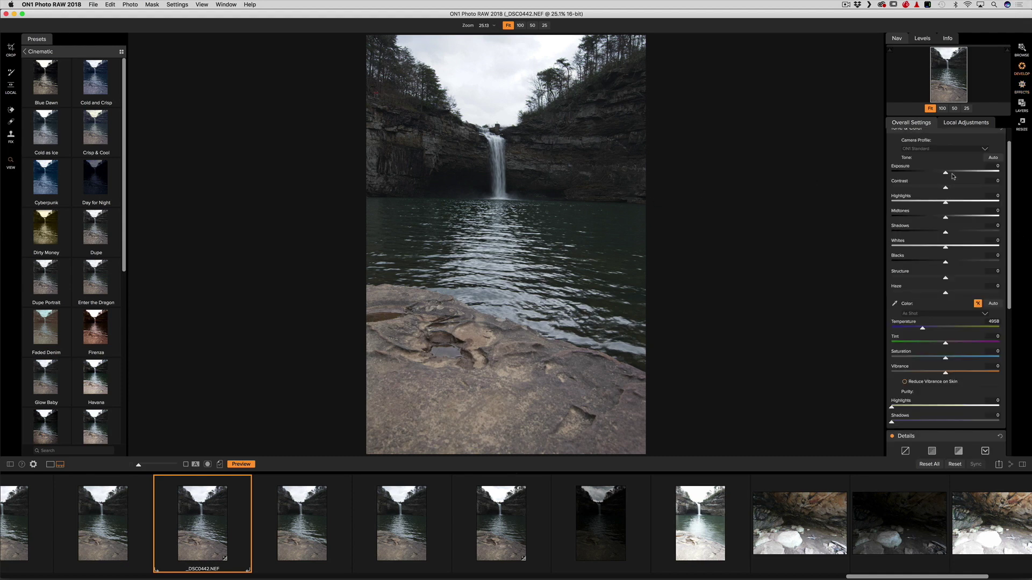
left_click_drag(946, 174, 936, 175)
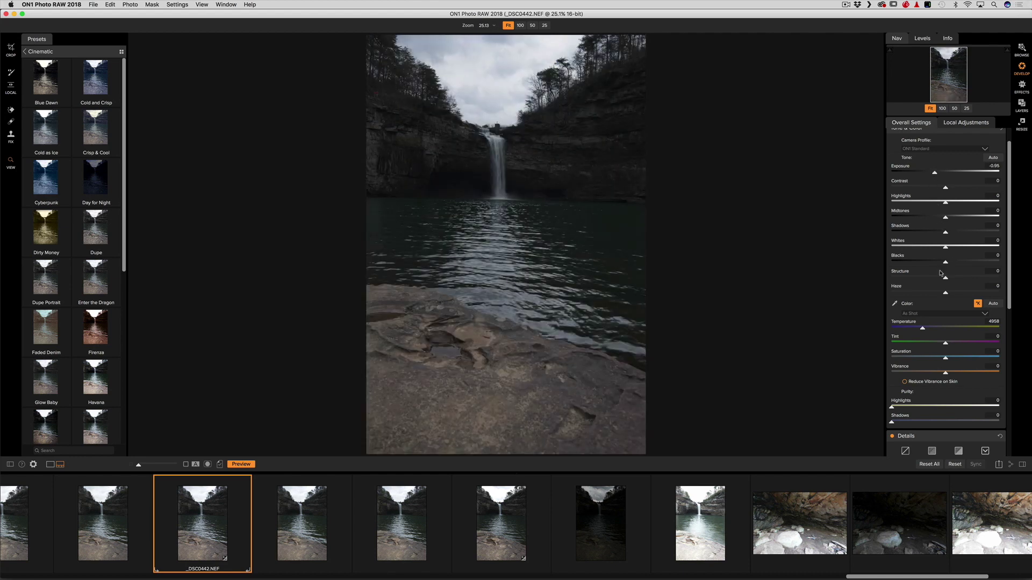
left_click(917, 294)
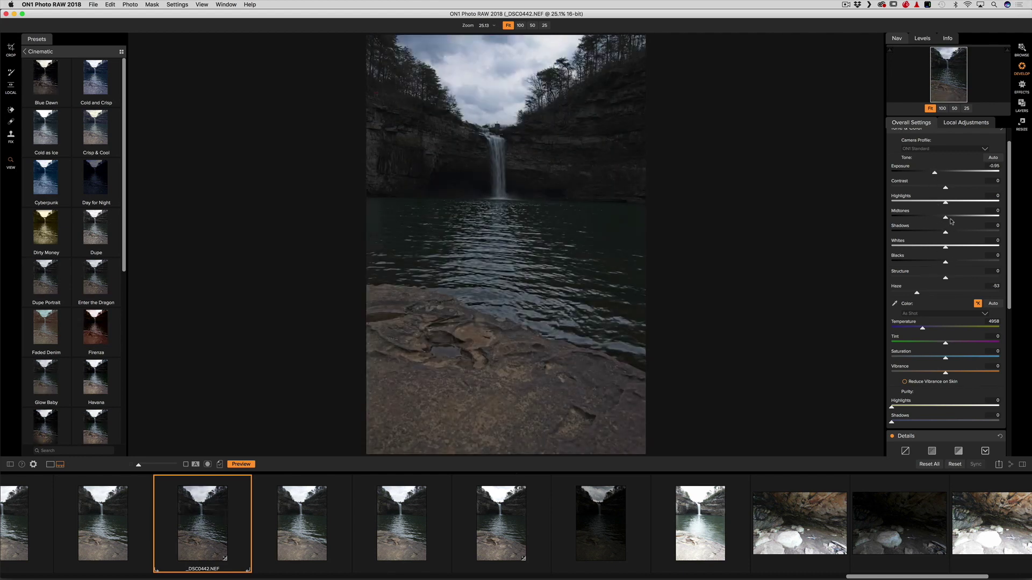
left_click(940, 173)
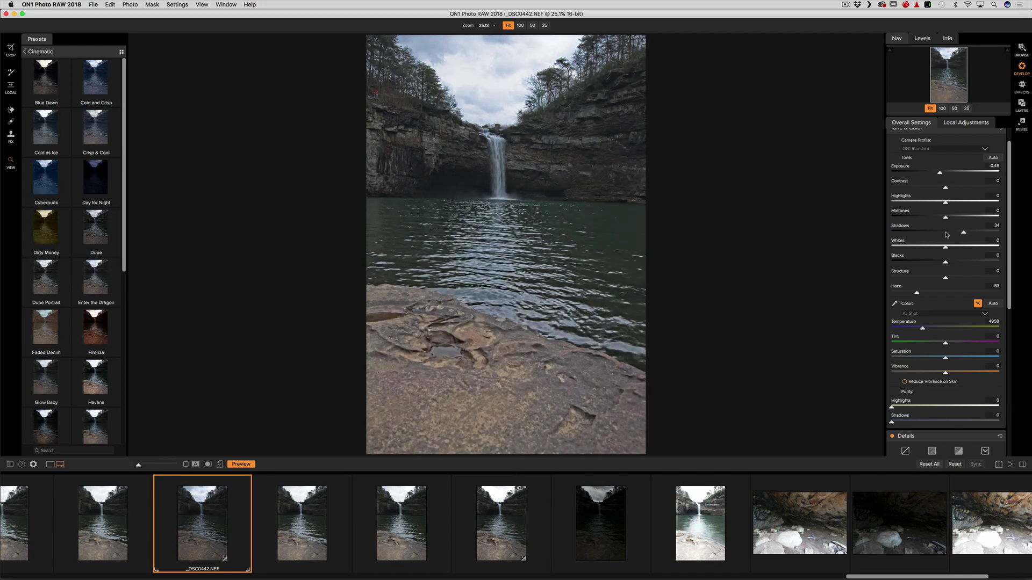
left_click_drag(958, 233, 957, 233)
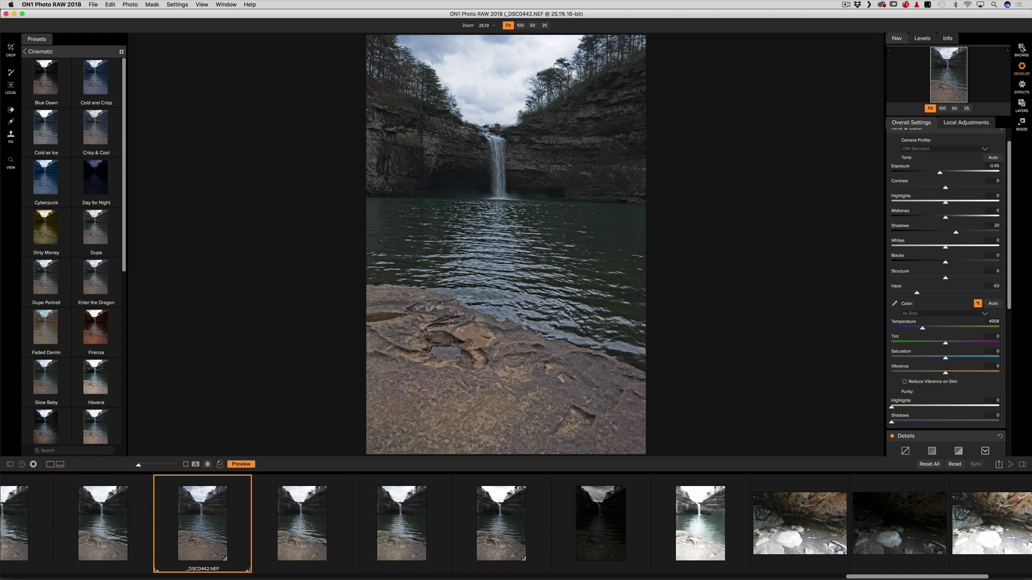
left_click(1022, 49)
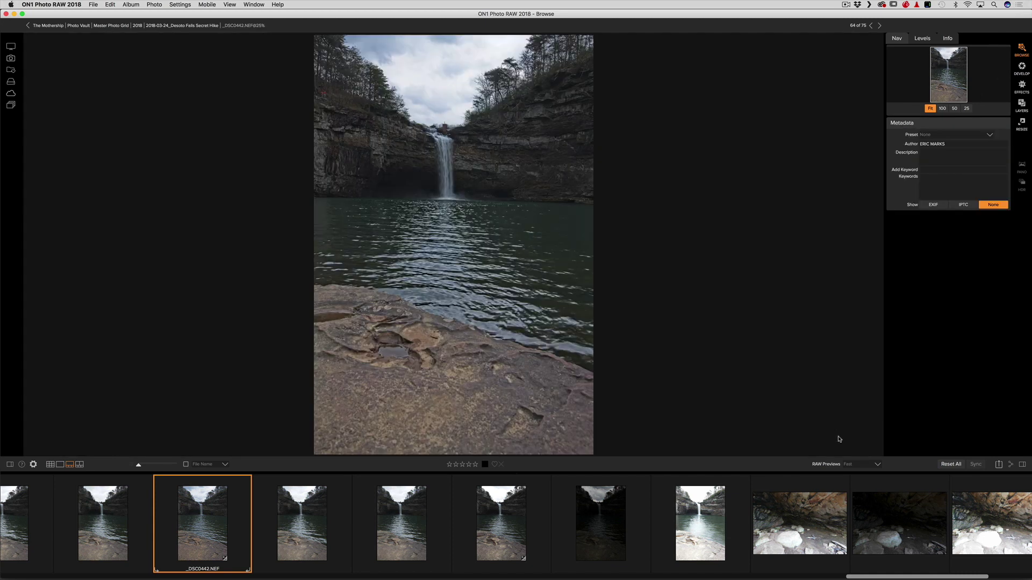
- Try an HDR merge of cave shots _DSC0449 and _DSC0450, then cancel it
left_click(895, 532)
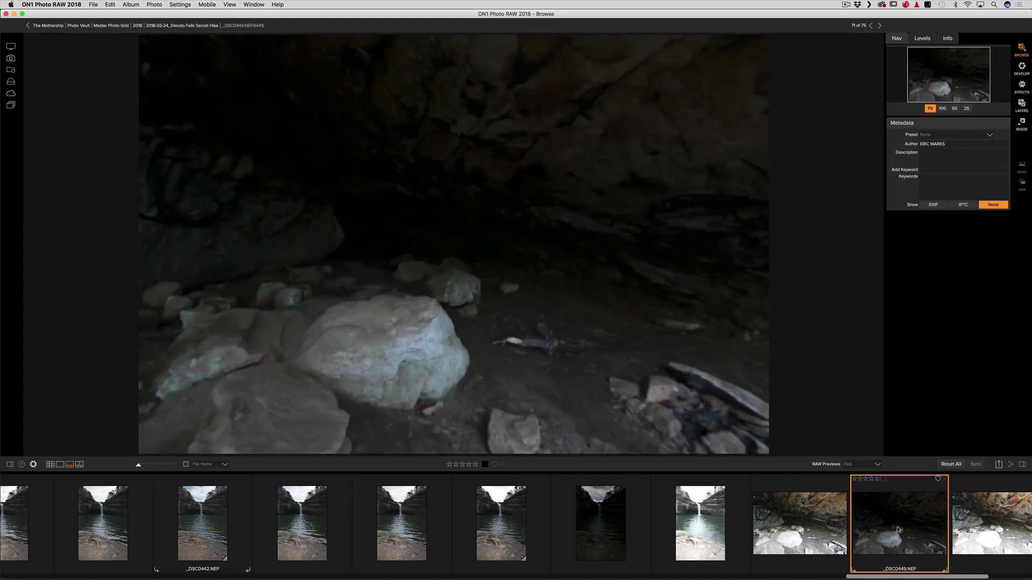
left_click(992, 523, "super")
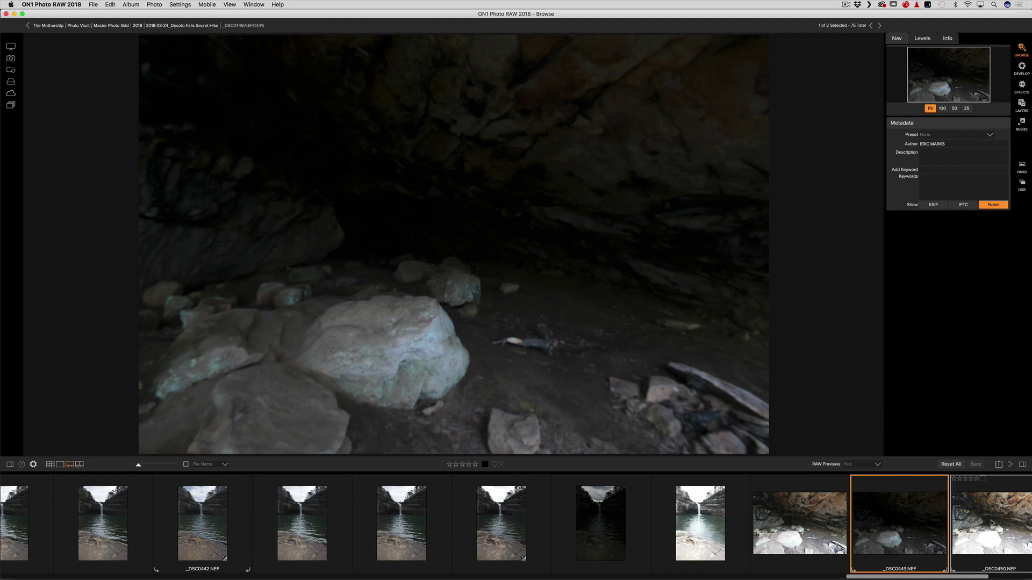
left_click(1023, 184)
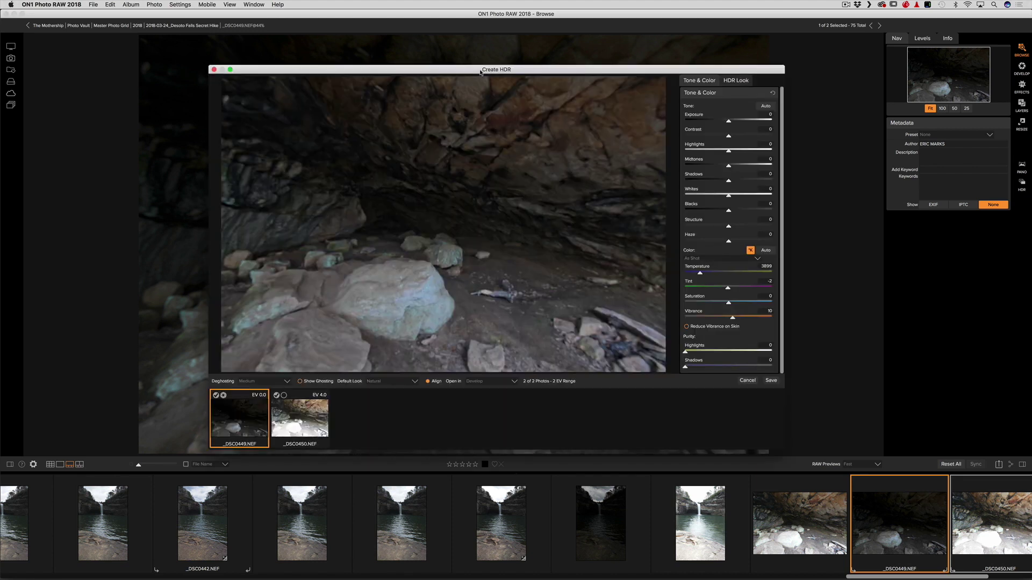
left_click_drag(481, 72, 459, 60)
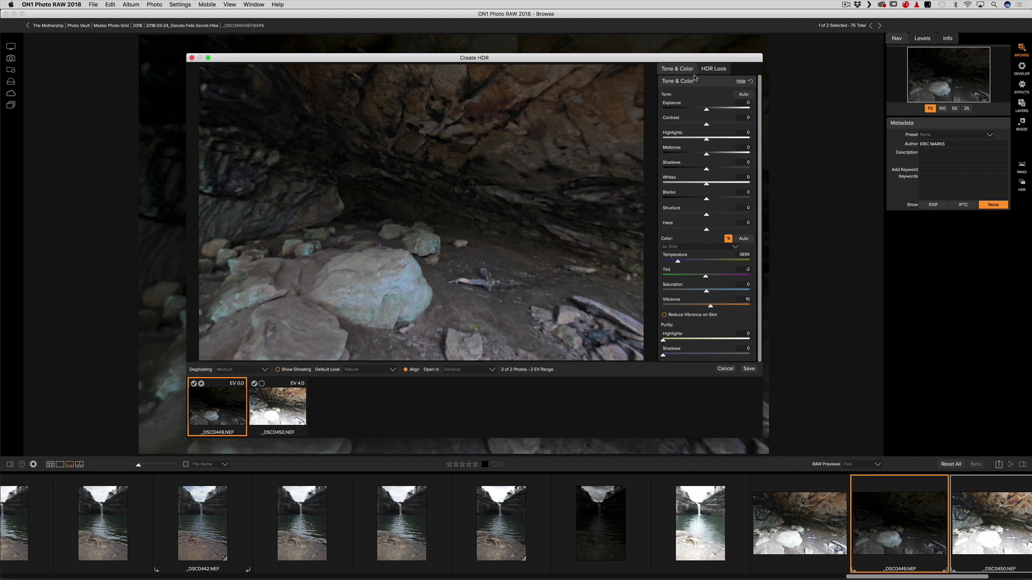
left_click(714, 68)
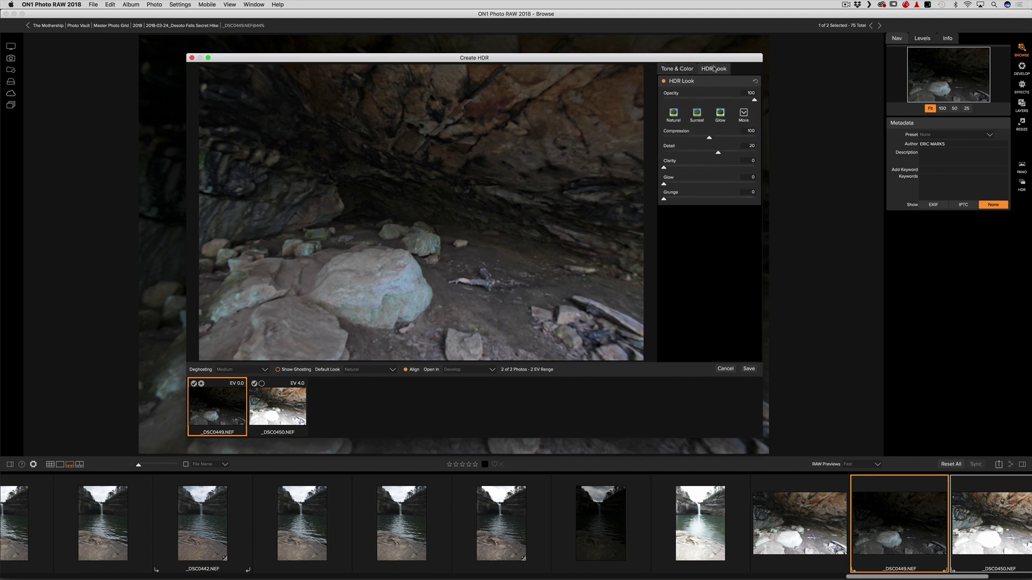
left_click(679, 69)
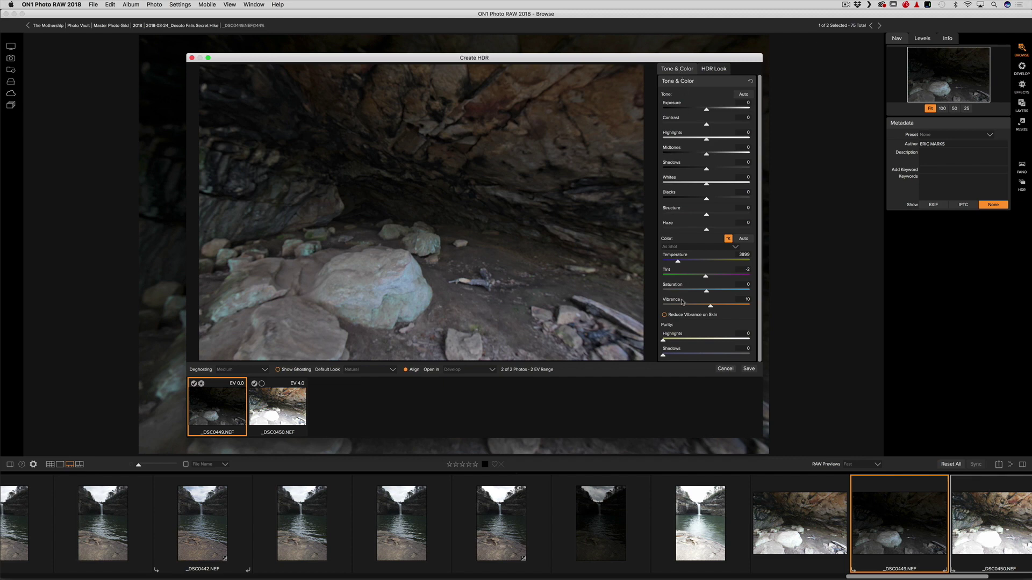
left_click(725, 369)
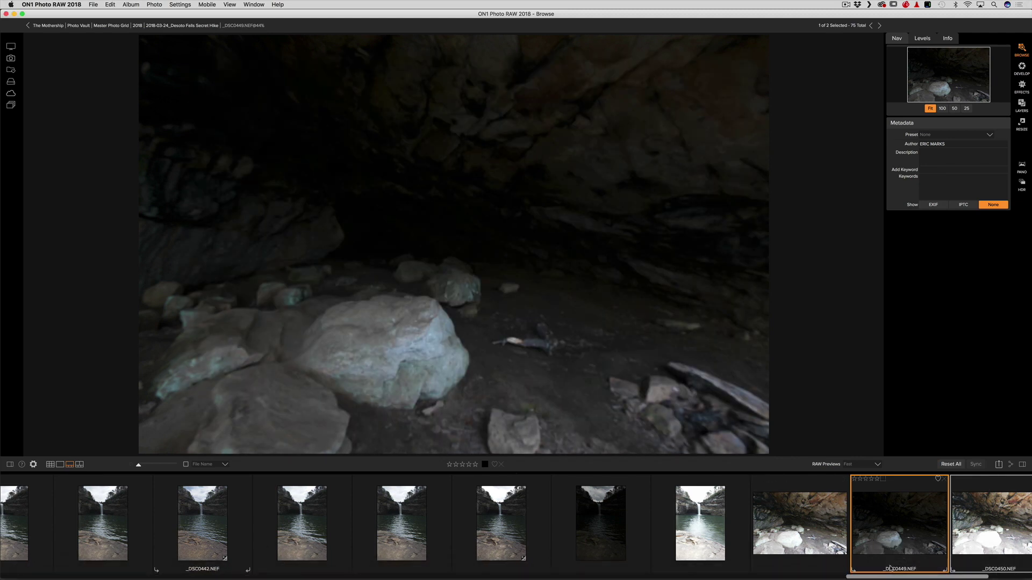
- Select cave exposures _DSC0452 and _DSC0453 and merge them with Create HDR
left_click_drag(885, 579, 951, 579)
left_click(908, 529)
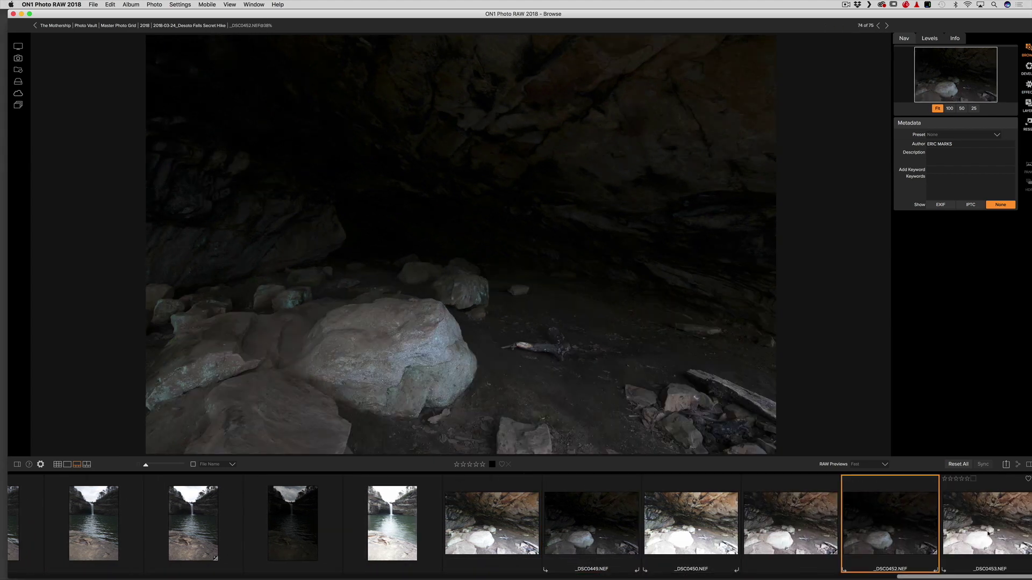
left_click(986, 535, "super")
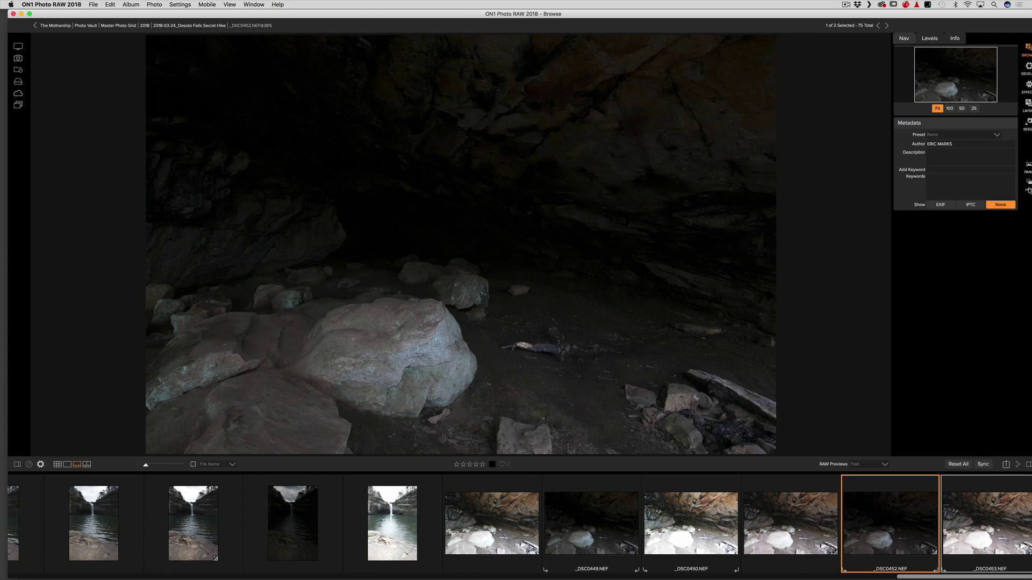
key("super+shift+h")
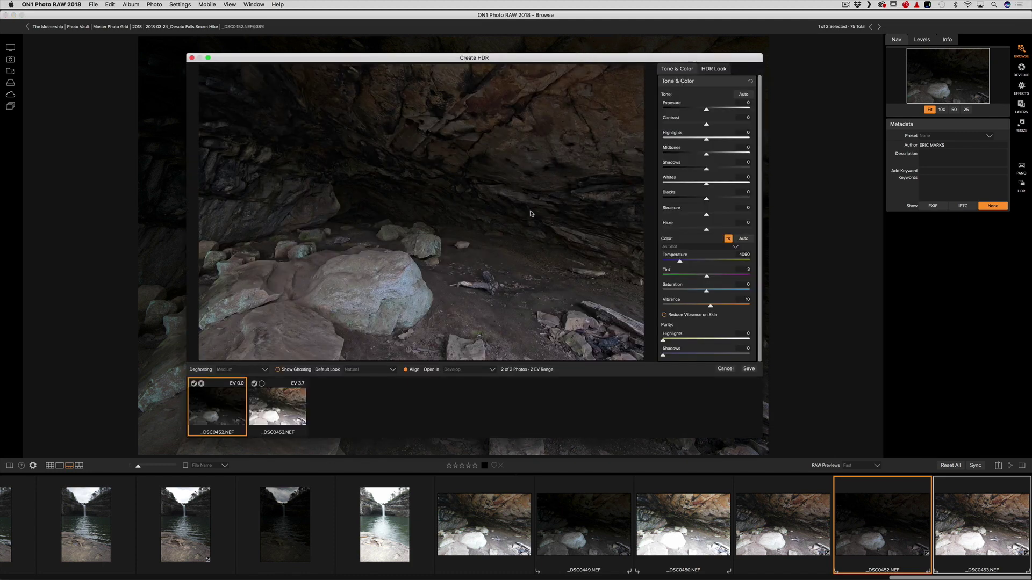
- Maximize the Create HDR window and pull Highlights down to -56
left_click(208, 59)
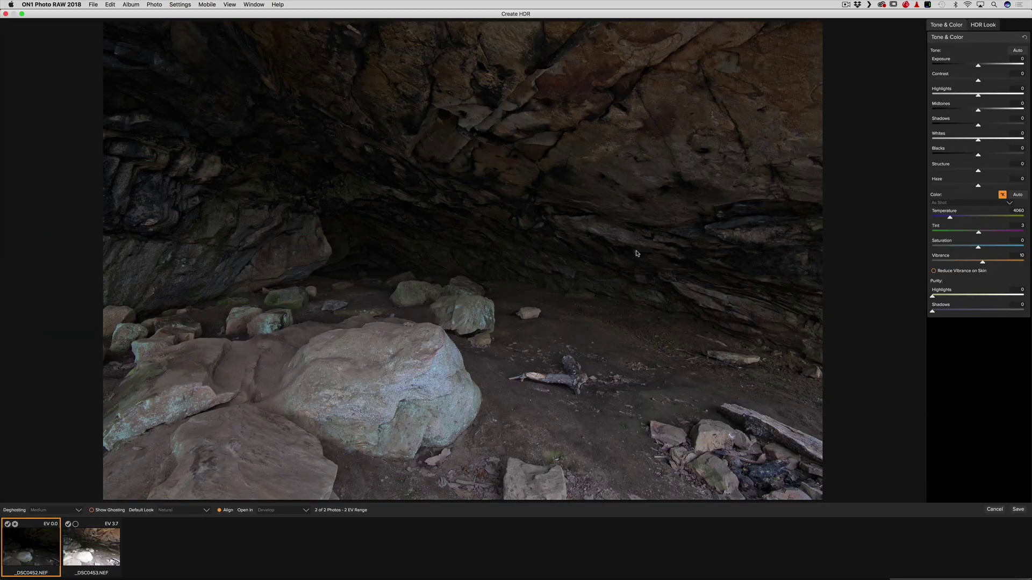
left_click(982, 24)
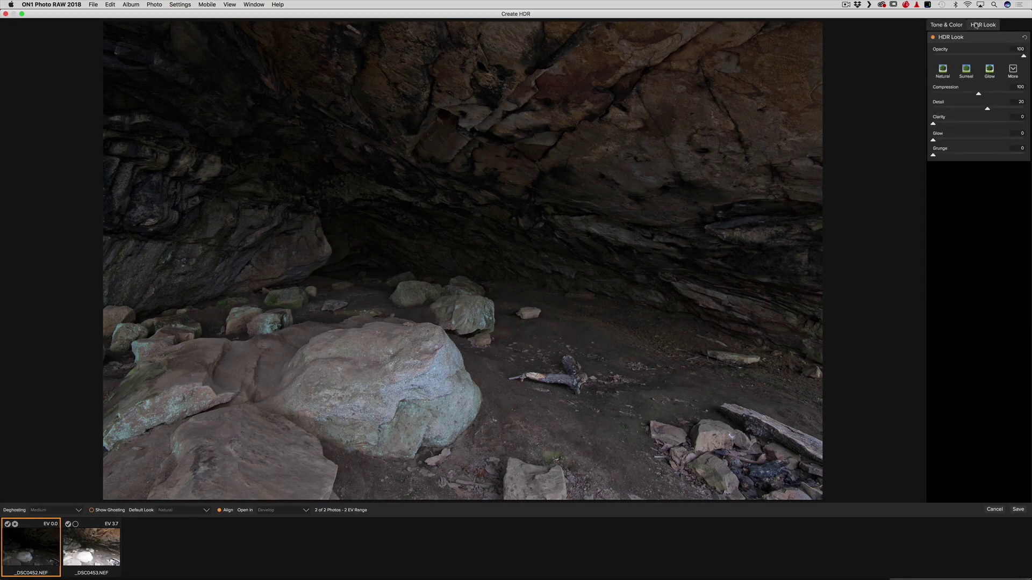
left_click(950, 26)
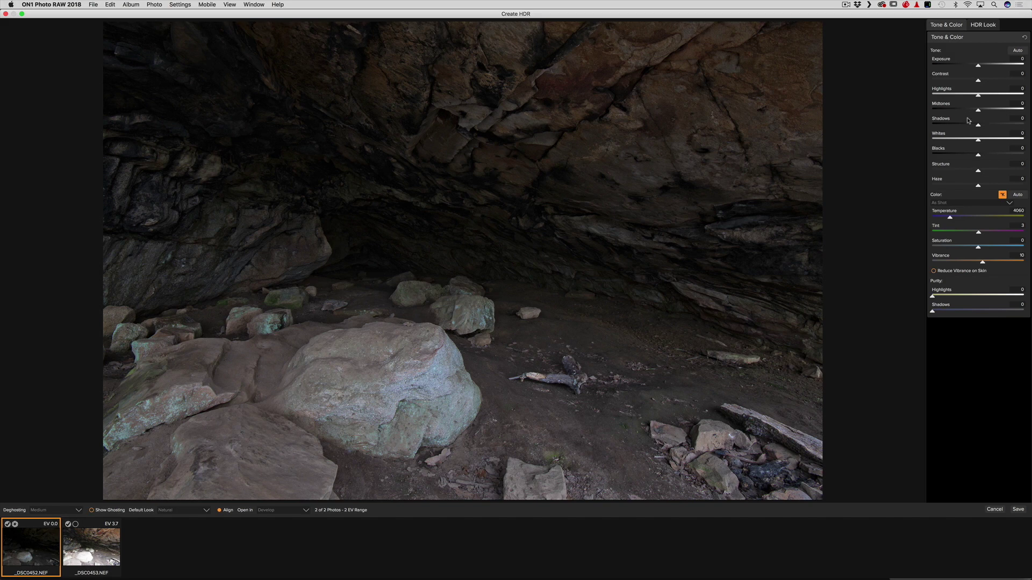
left_click_drag(978, 95, 999, 126)
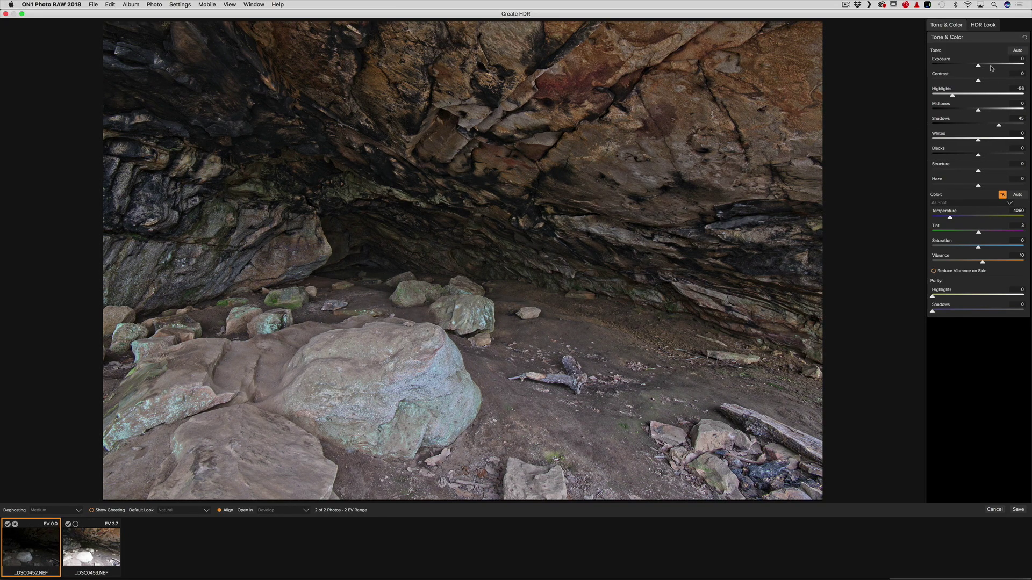
- Set HDR Look Compression 80, Glow 21, less Detail, raise Exposure to 0.9, and close
left_click(981, 26)
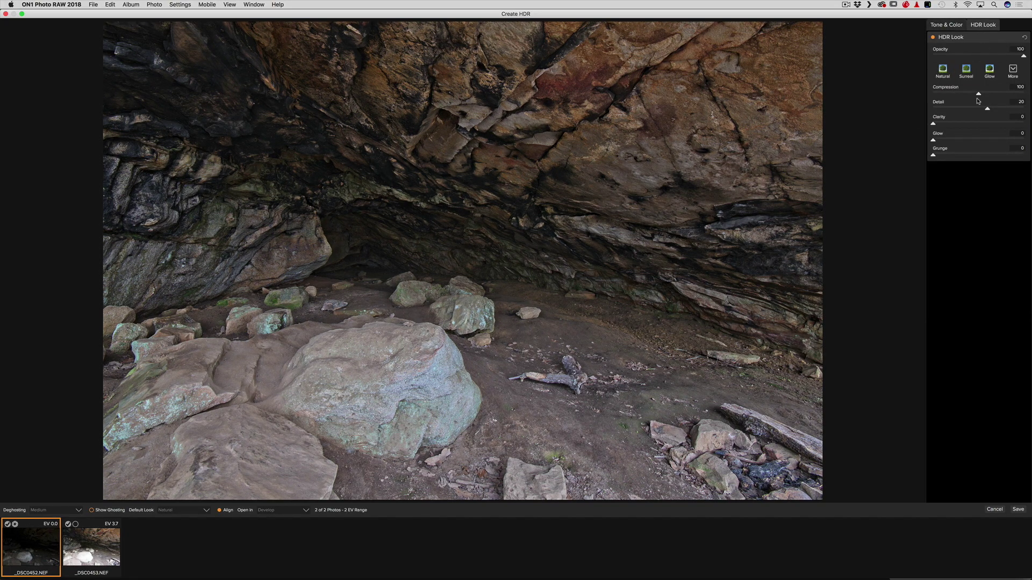
left_click_drag(975, 97, 971, 96)
left_click_drag(943, 142, 951, 142)
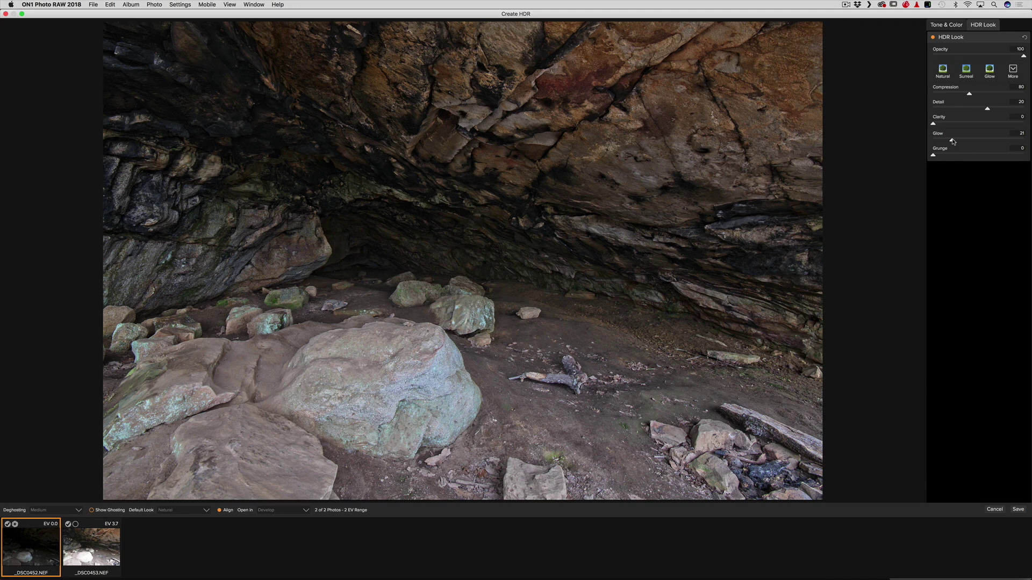
left_click_drag(990, 111, 984, 112)
left_click(946, 25)
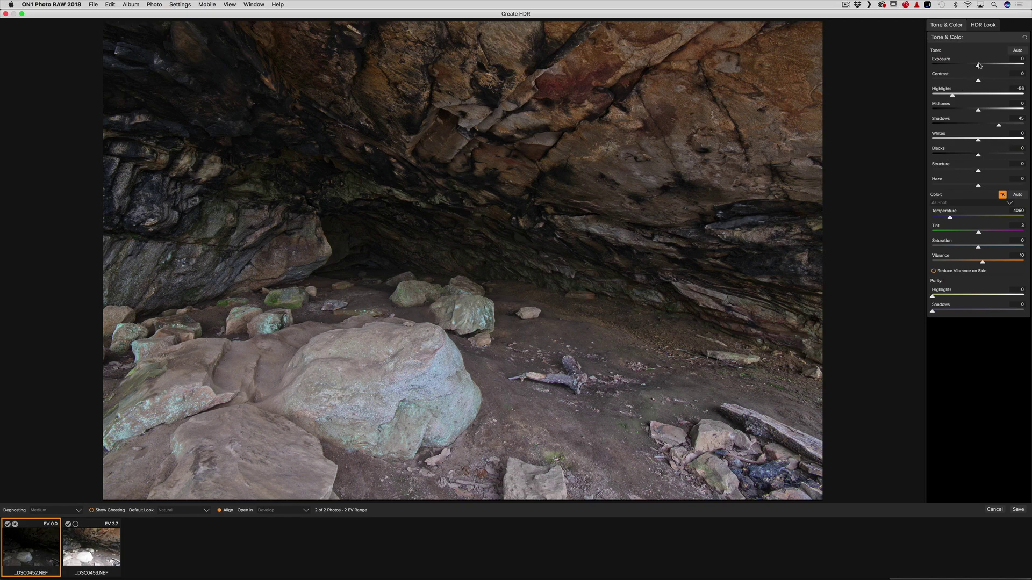
left_click_drag(980, 66, 987, 69)
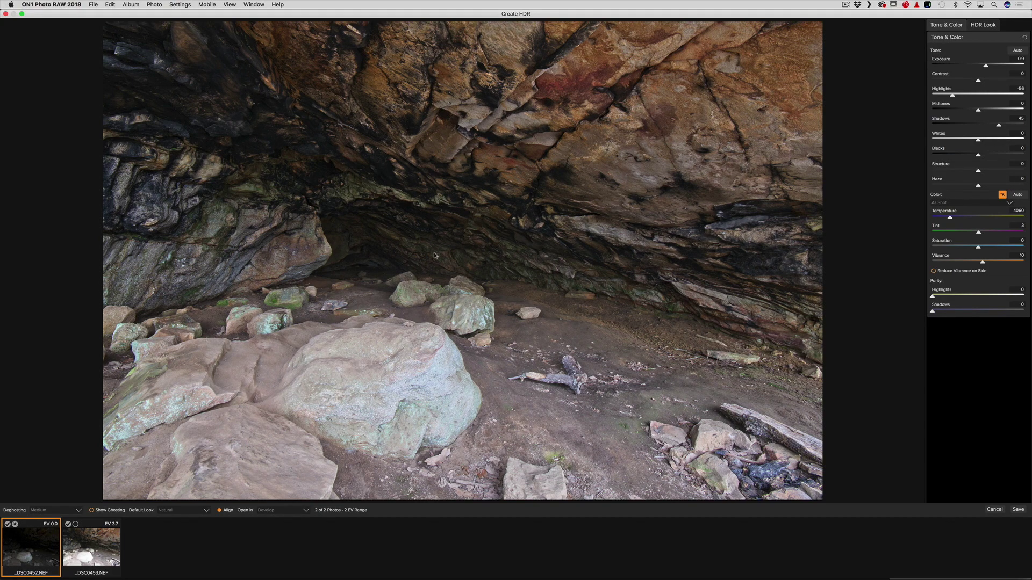
left_click(995, 509)
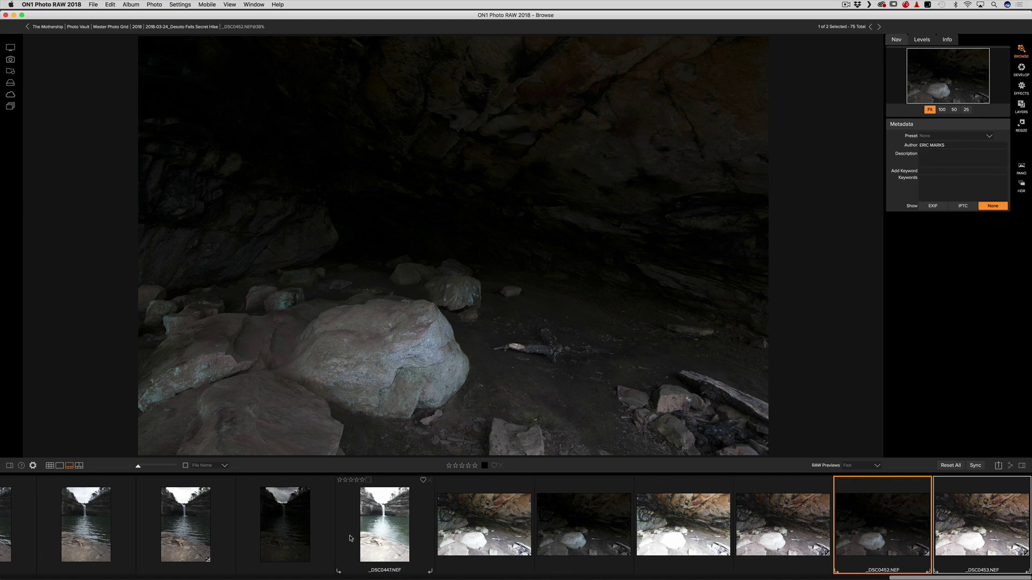
- Select _DSC0445 in the filmstrip and open it in the Effects module
left_click(185, 529)
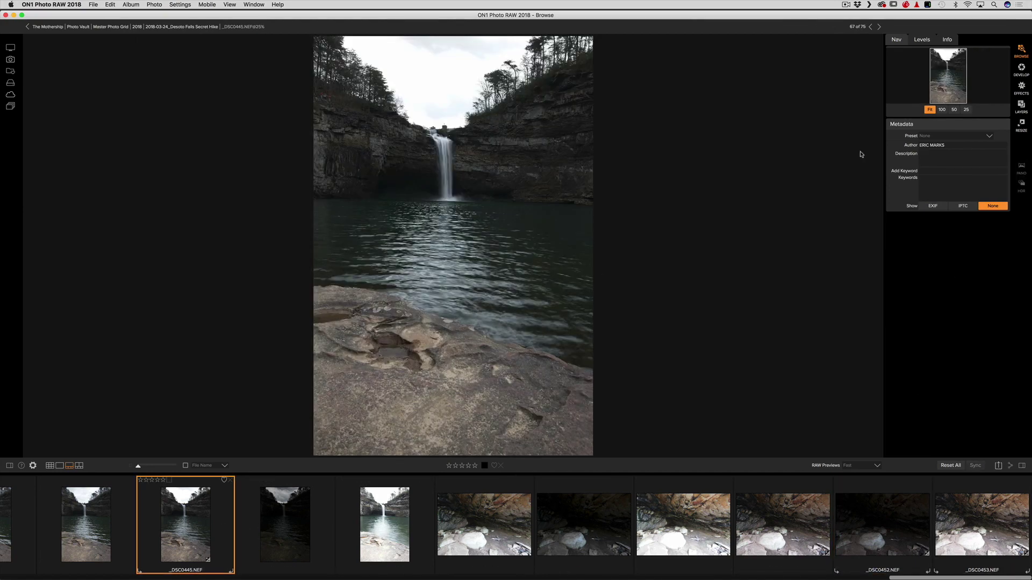
left_click(1021, 88)
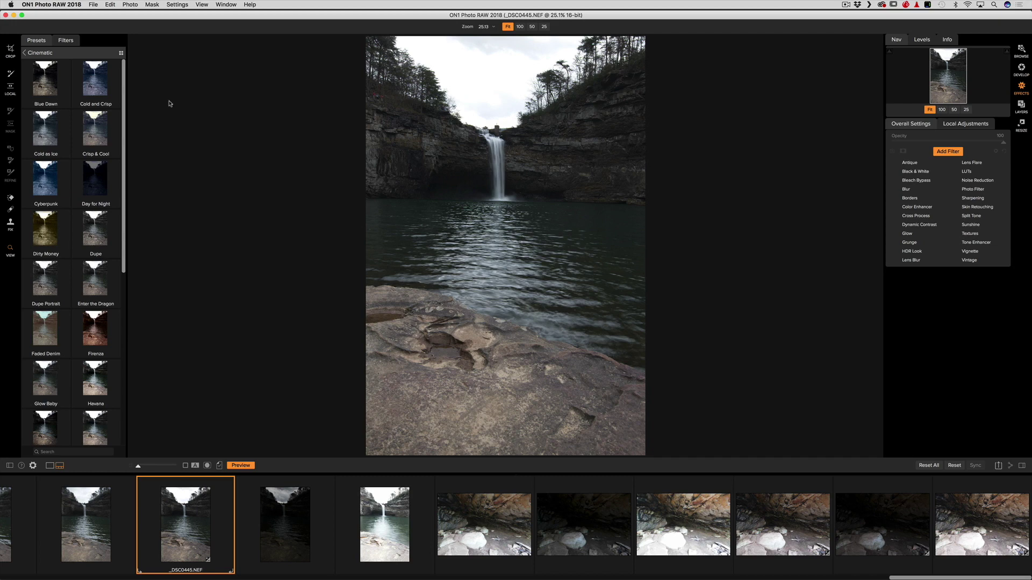
- Add a Blues LUTs filter from the Filters tab, toggle it off, add a mask, then remove it
left_click(66, 41)
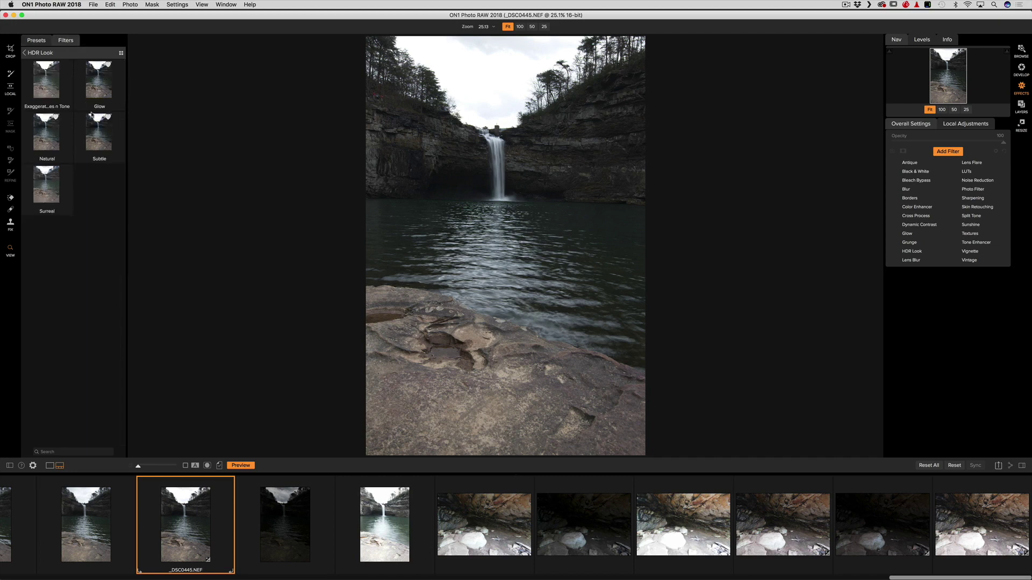
left_click(966, 172)
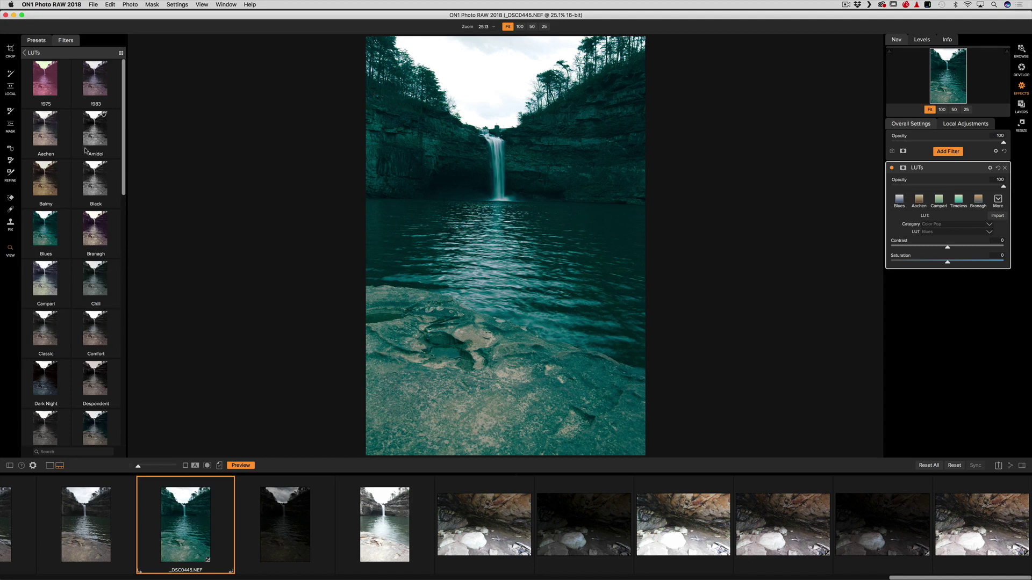
mouse_move(936, 174)
left_click(892, 168)
left_click(903, 170)
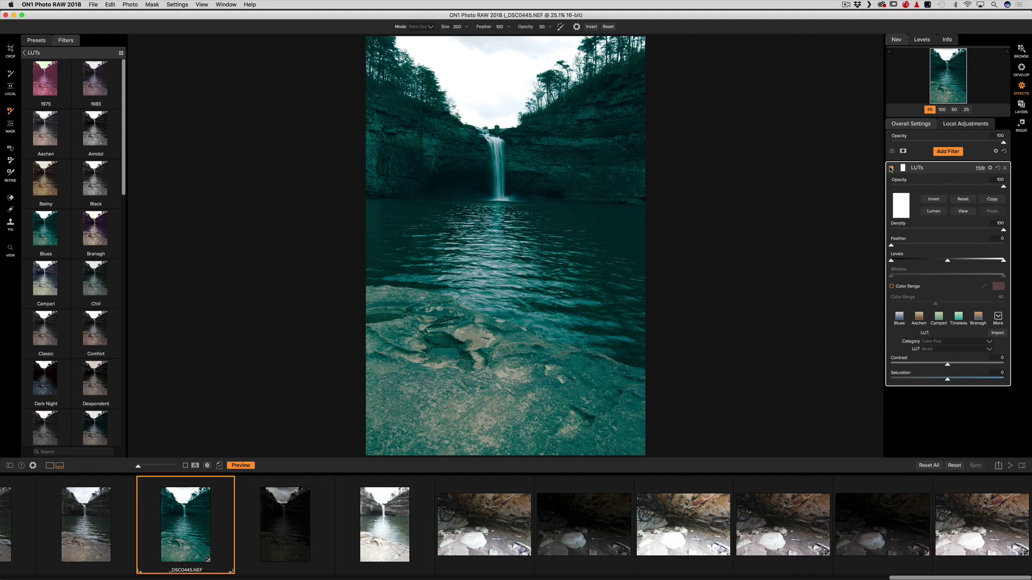
left_click(1005, 169)
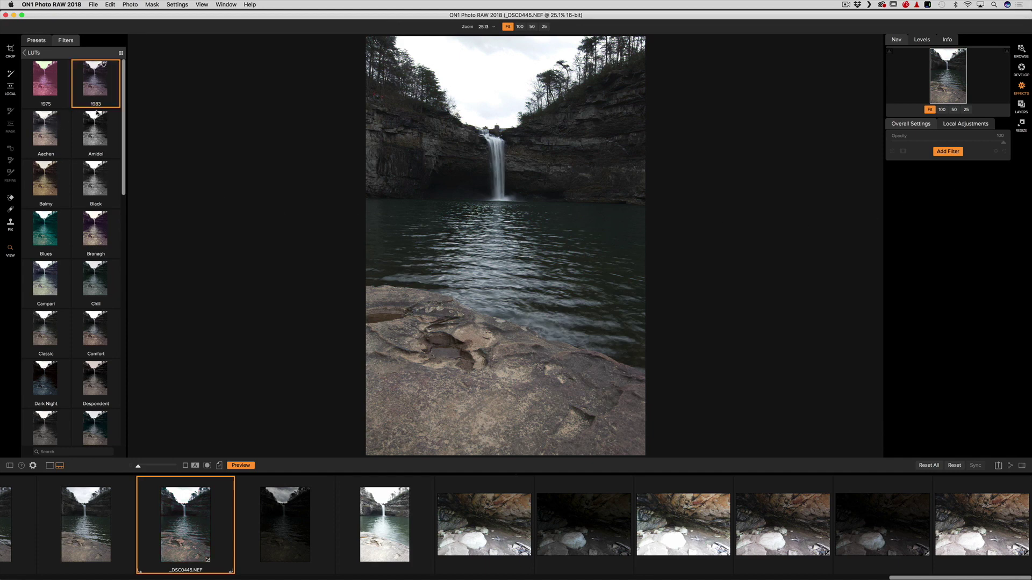
- Try the 1983, Black, Comfort, Classic and Honky Tonk LUT looks on the waterfall
left_click(97, 106)
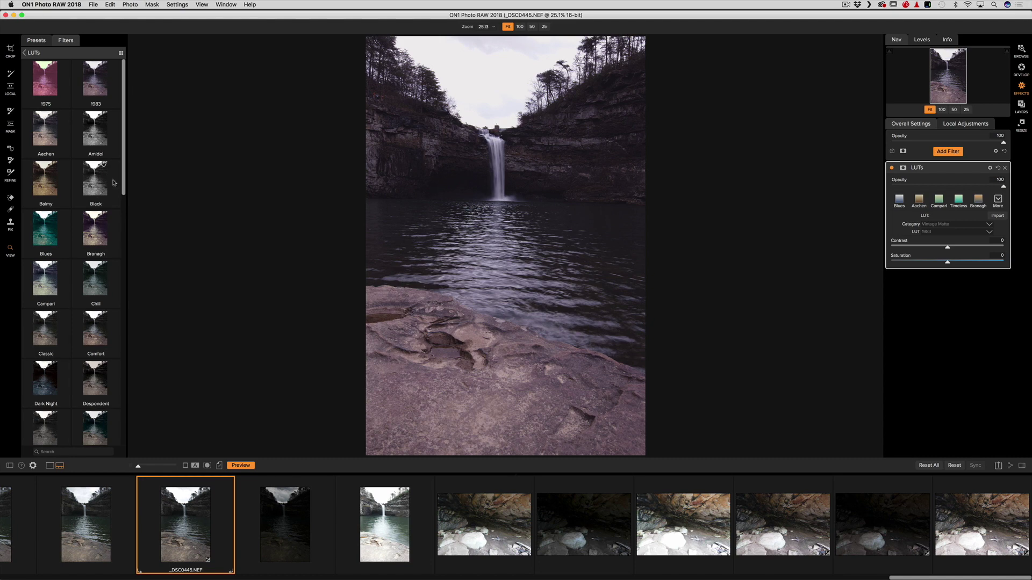
left_click(99, 185)
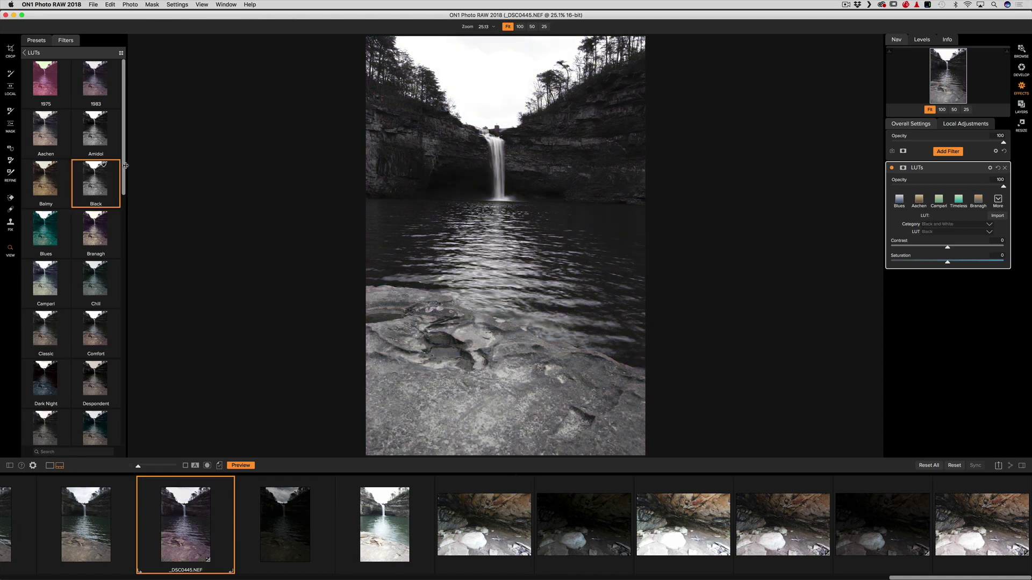
left_click_drag(125, 166, 128, 218)
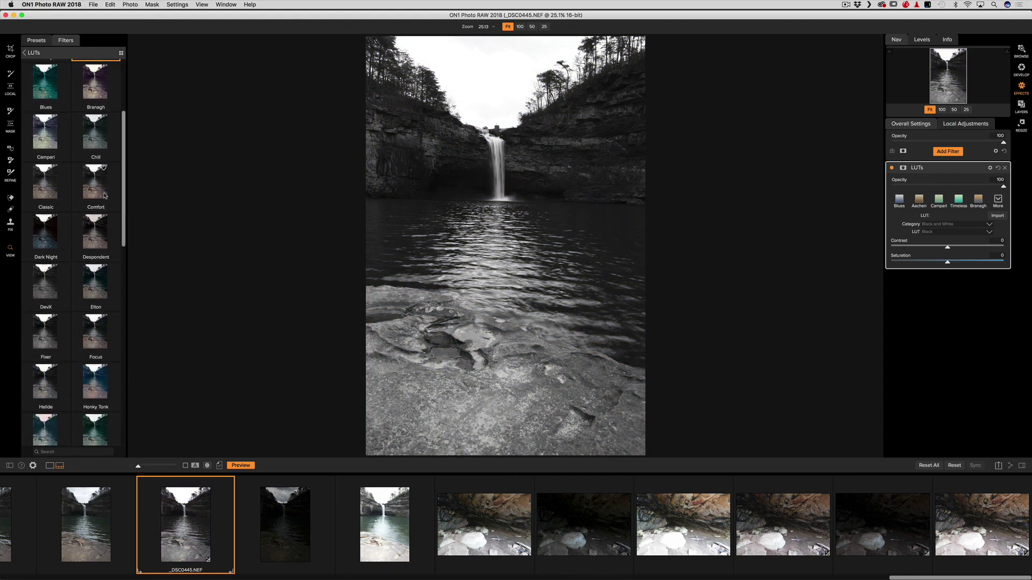
left_click(96, 188)
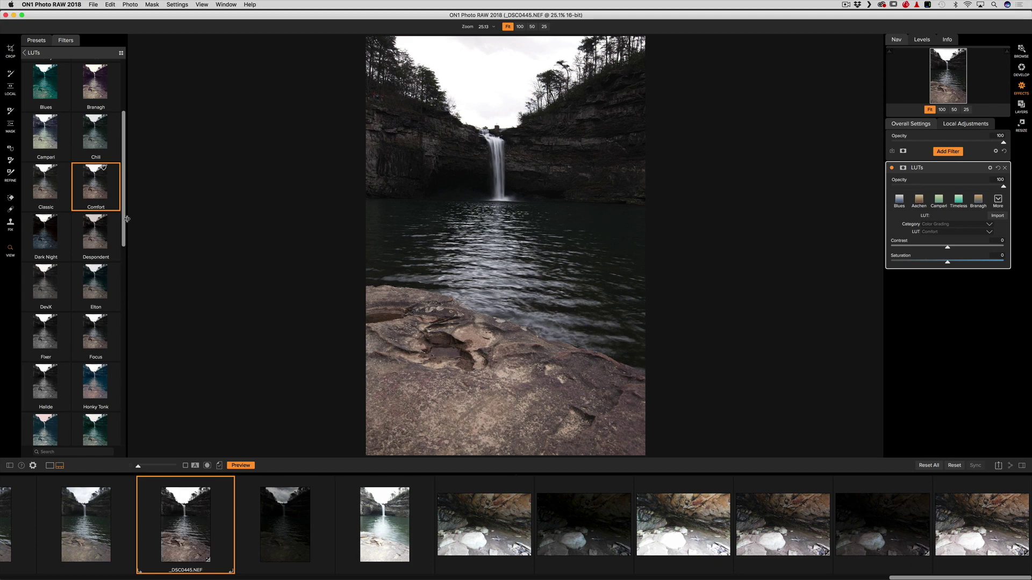
left_click_drag(127, 219, 129, 218)
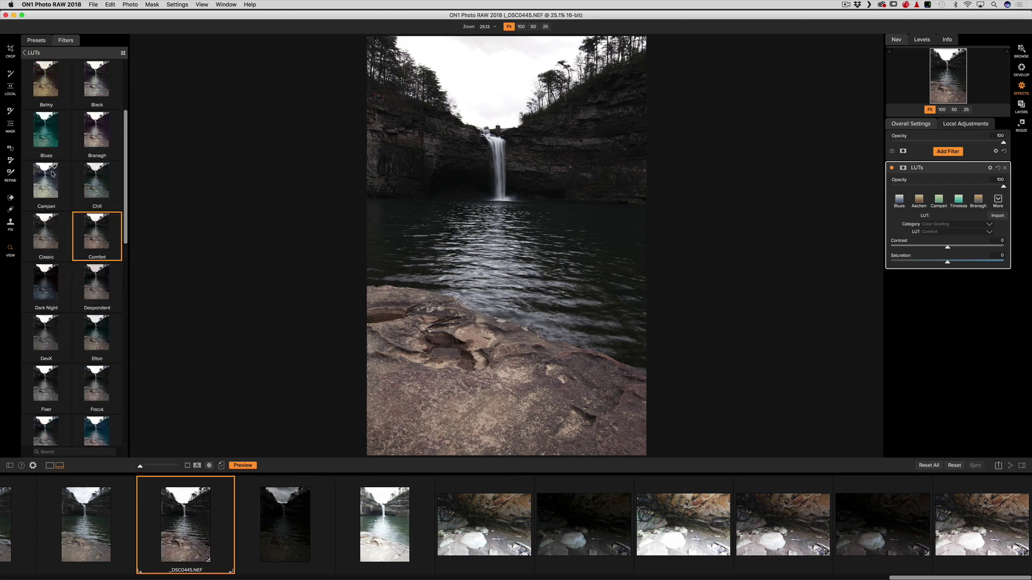
left_click(45, 237)
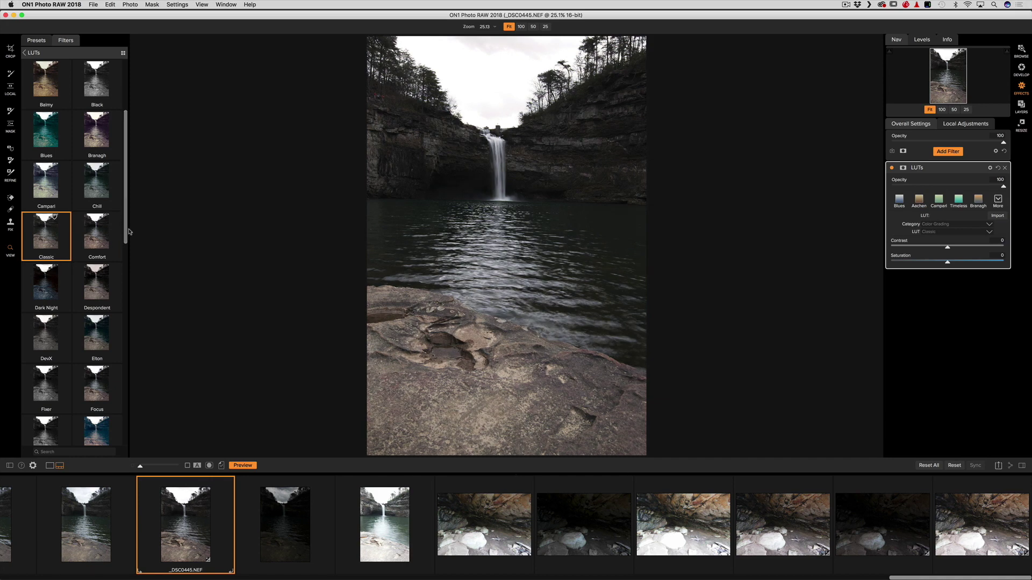
scroll(129, 232, "down", 5)
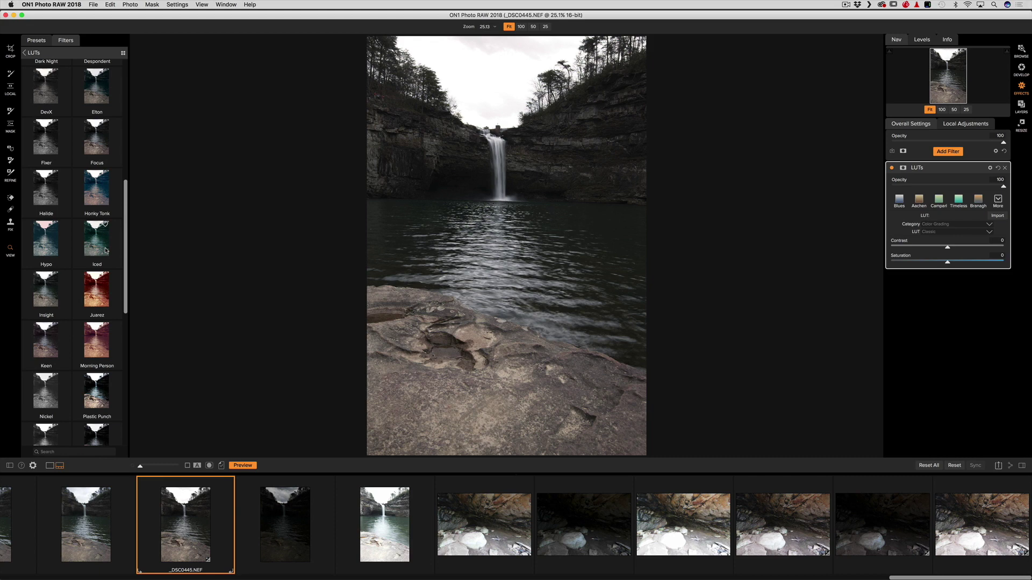
left_click(92, 194)
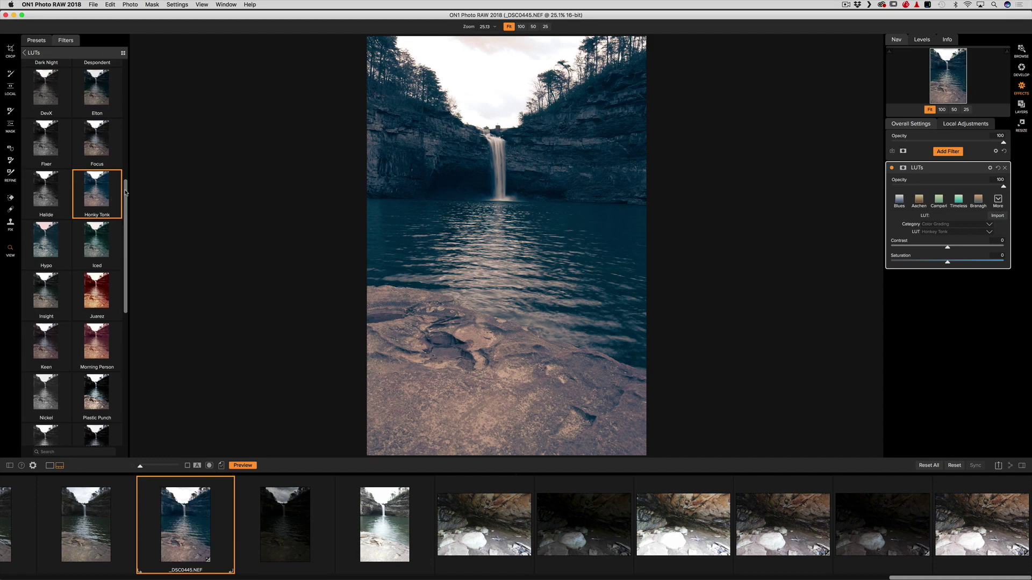
scroll(123, 180, "up", 2)
scroll(123, 180, "down", 5)
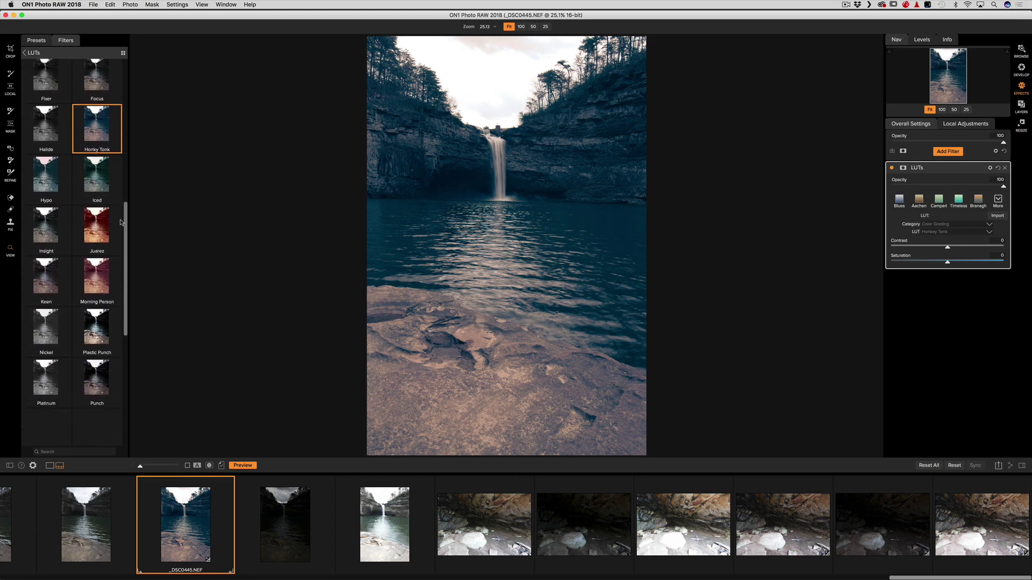
- Try Iced, Insight, Keen, Plastic Punch and Punch, apply Wild West, and show the full-screen LUT gallery
left_click(95, 164)
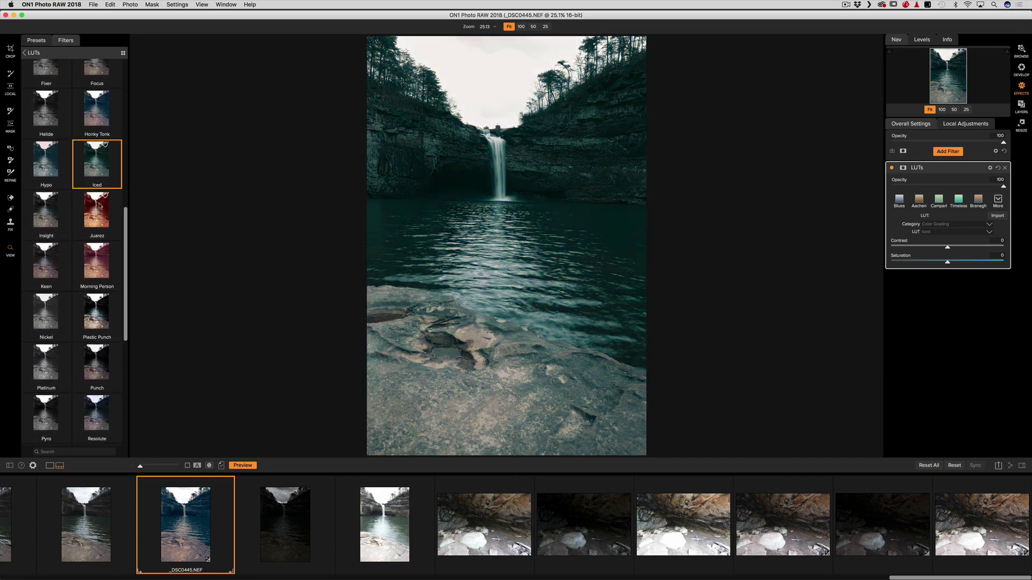
left_click(40, 214)
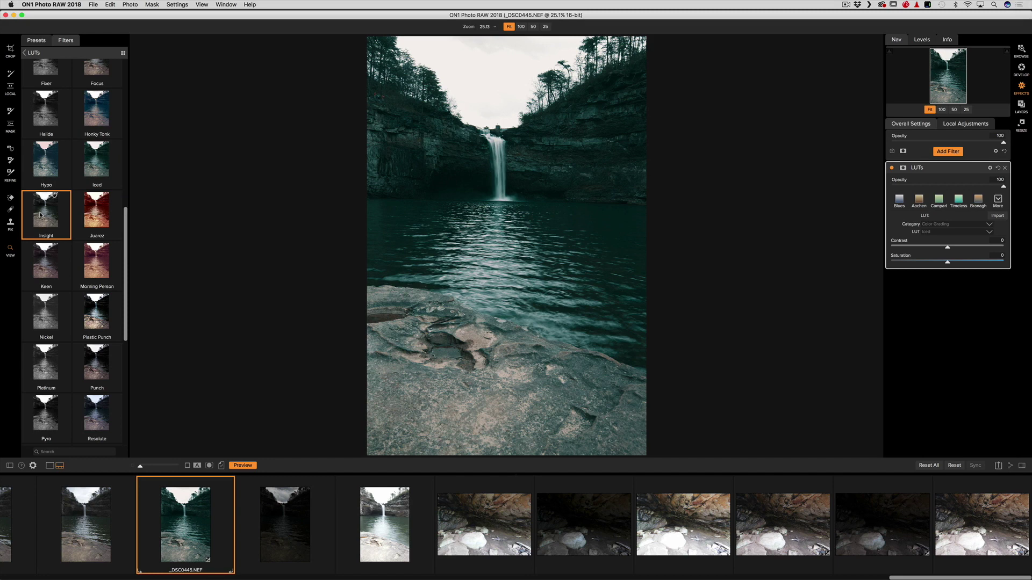
left_click(56, 267)
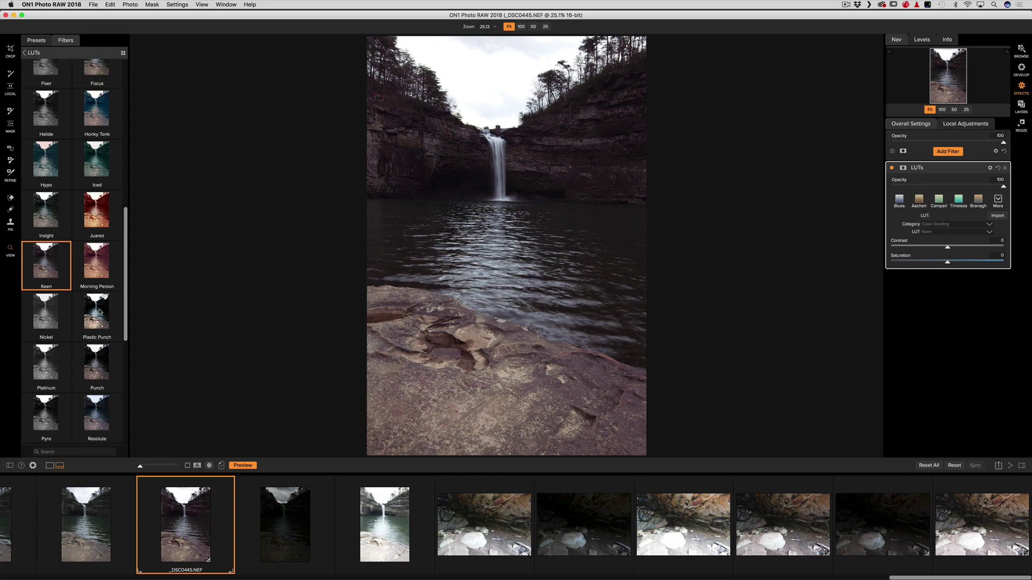
left_click(98, 315)
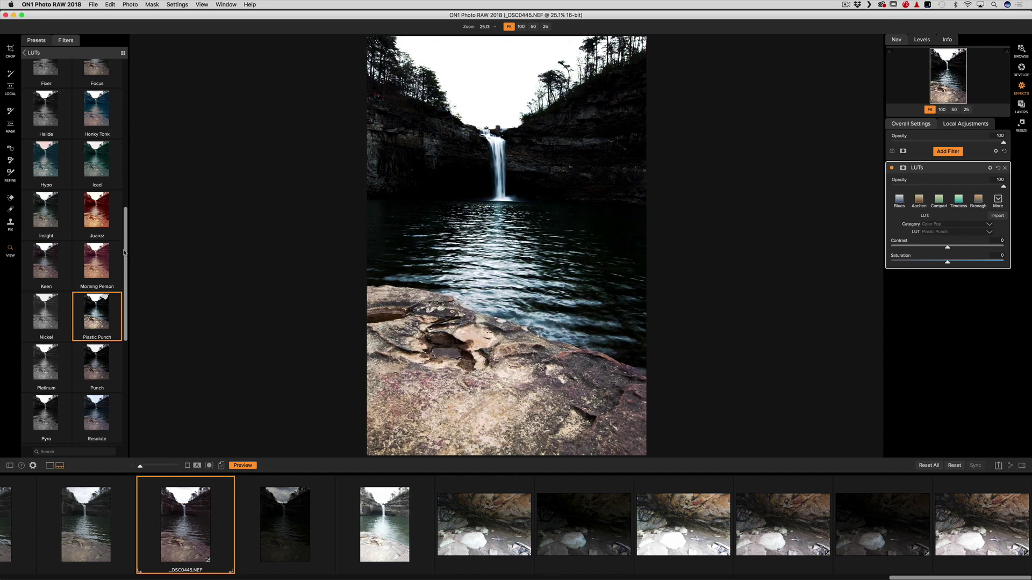
left_click_drag(124, 252, 117, 369)
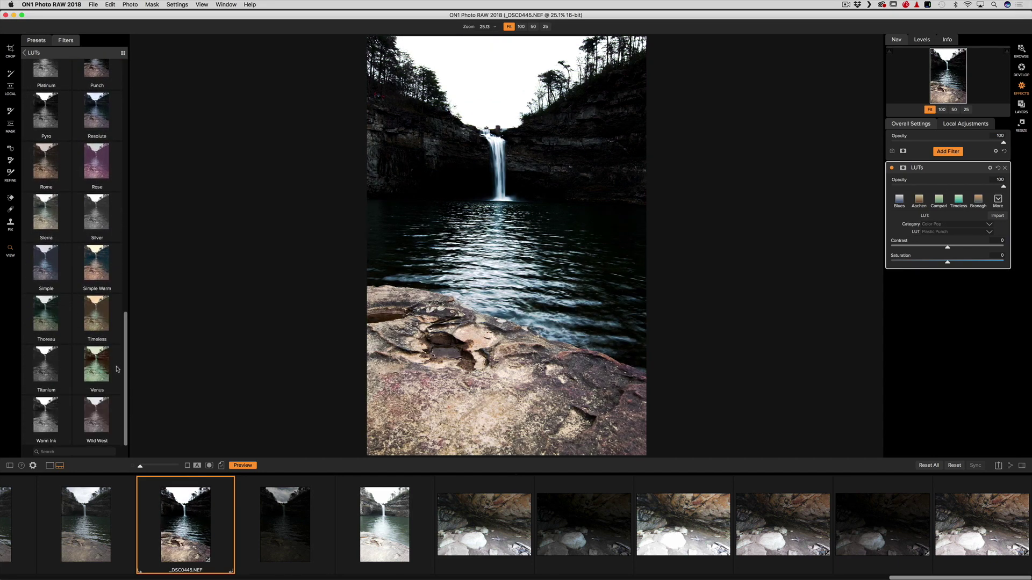
scroll(107, 333, "up", 5)
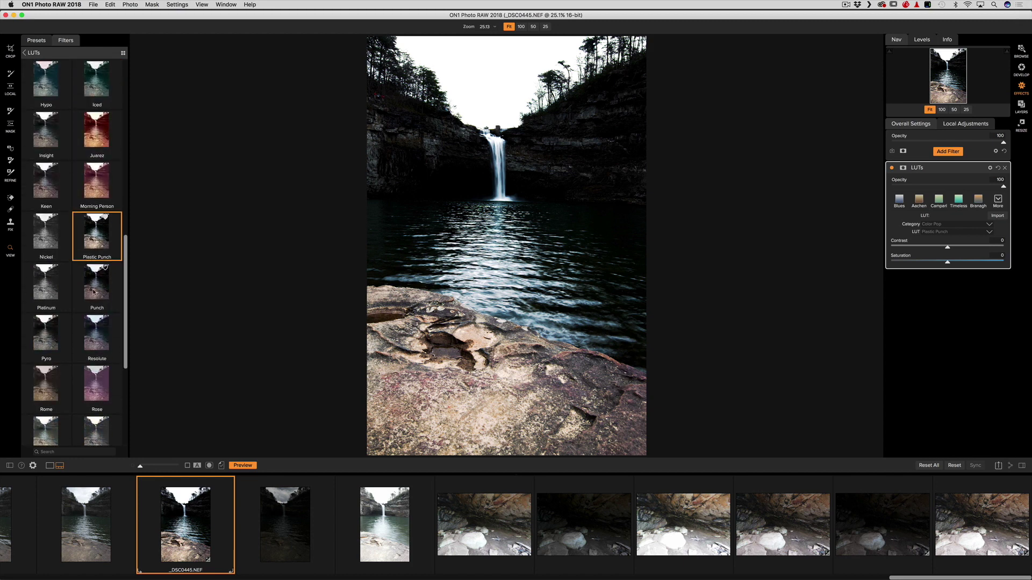
left_click(93, 292)
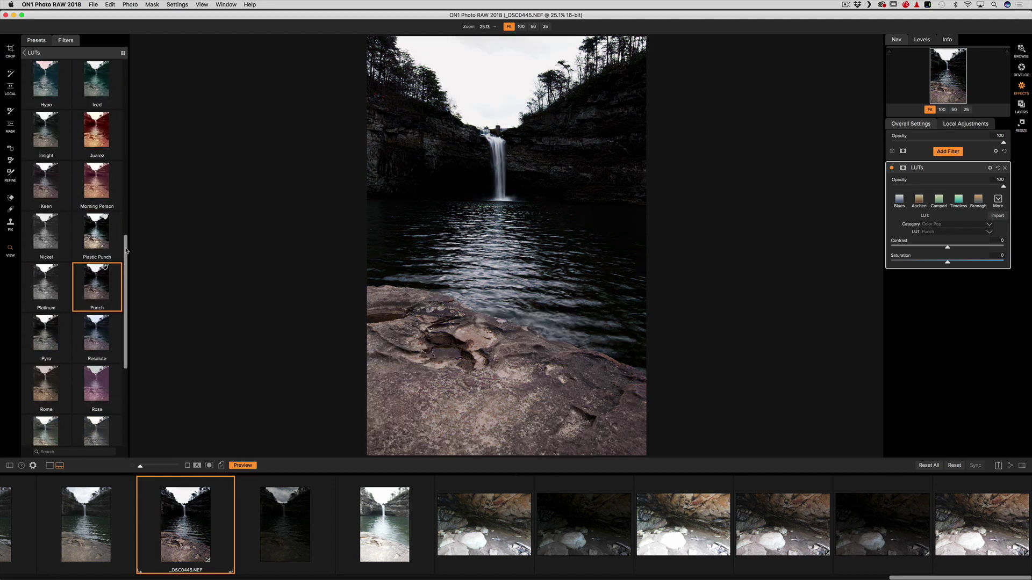
scroll(110, 114, "up", 15)
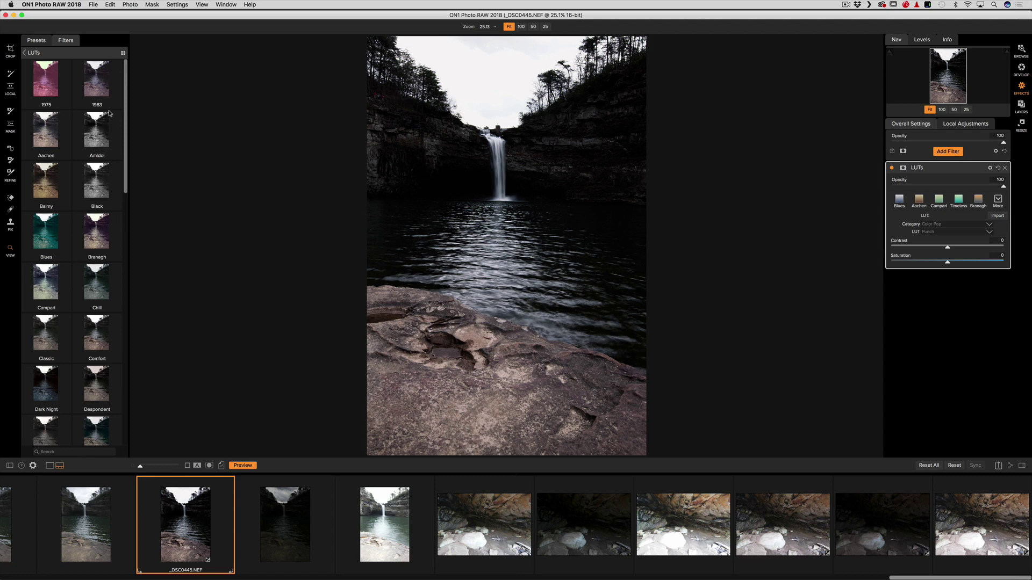
scroll(120, 350, "down", 15)
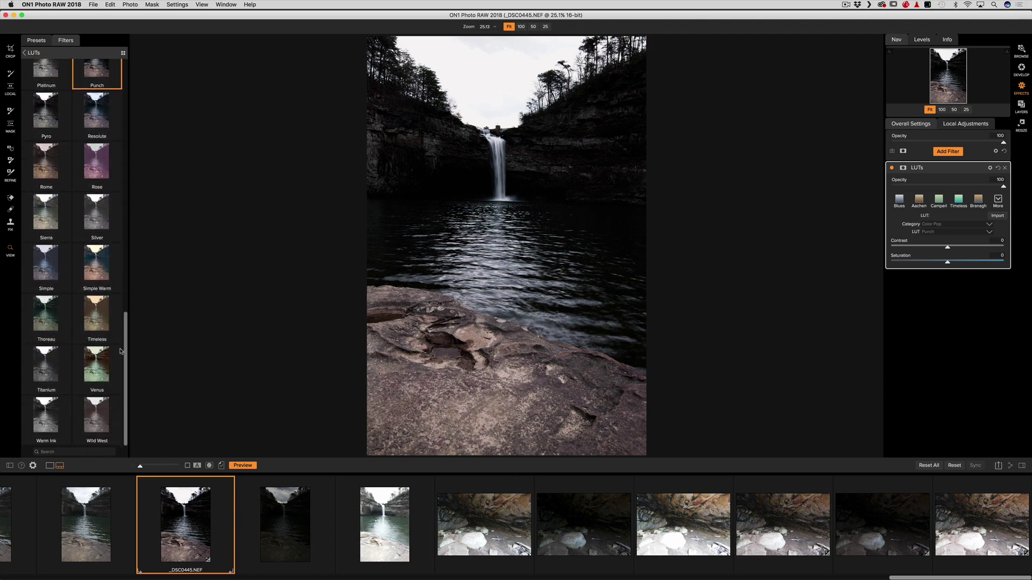
left_click(95, 418)
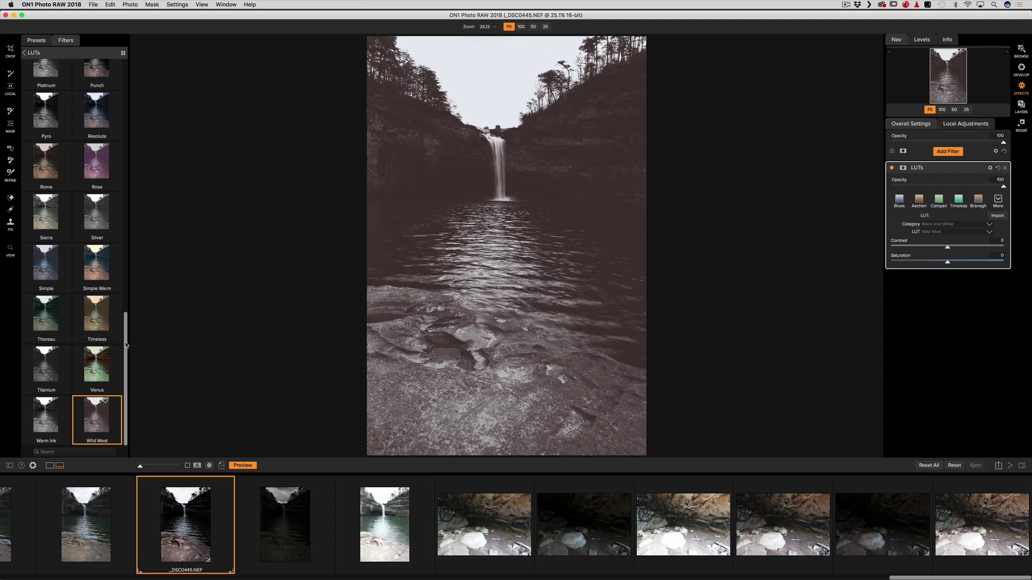
left_click_drag(126, 345, 123, 75)
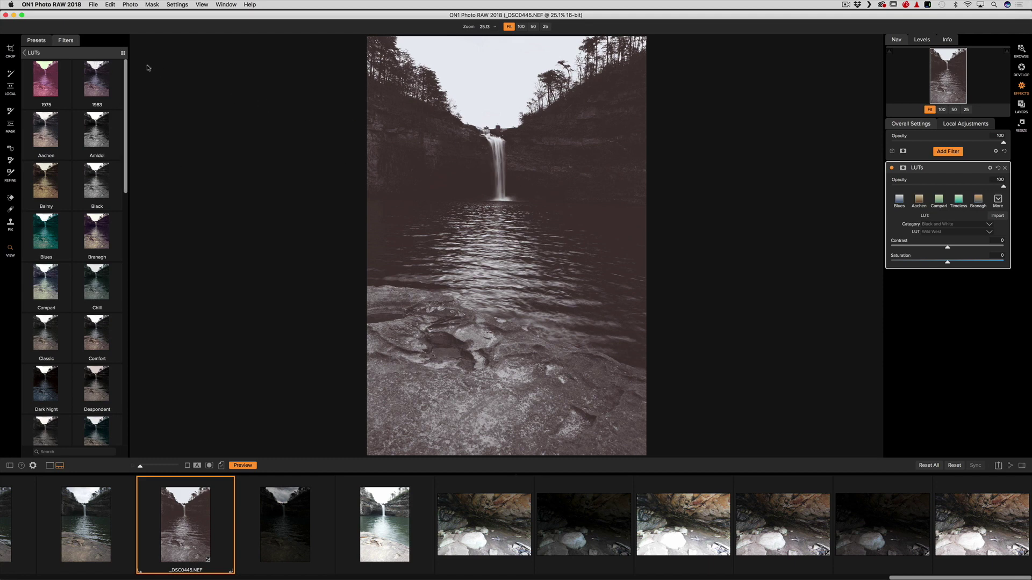
left_click(123, 54)
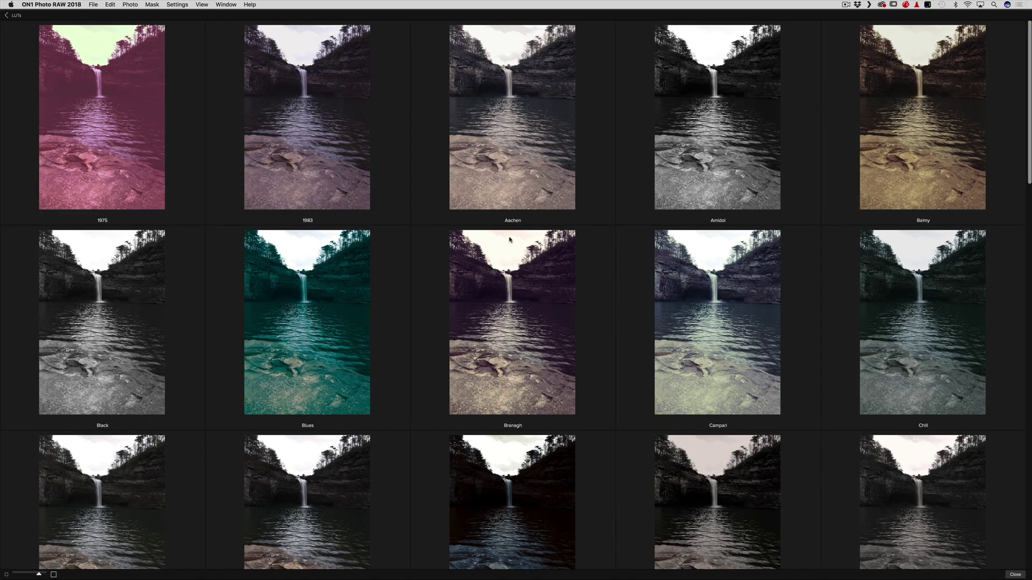
scroll(521, 301, "down", 10)
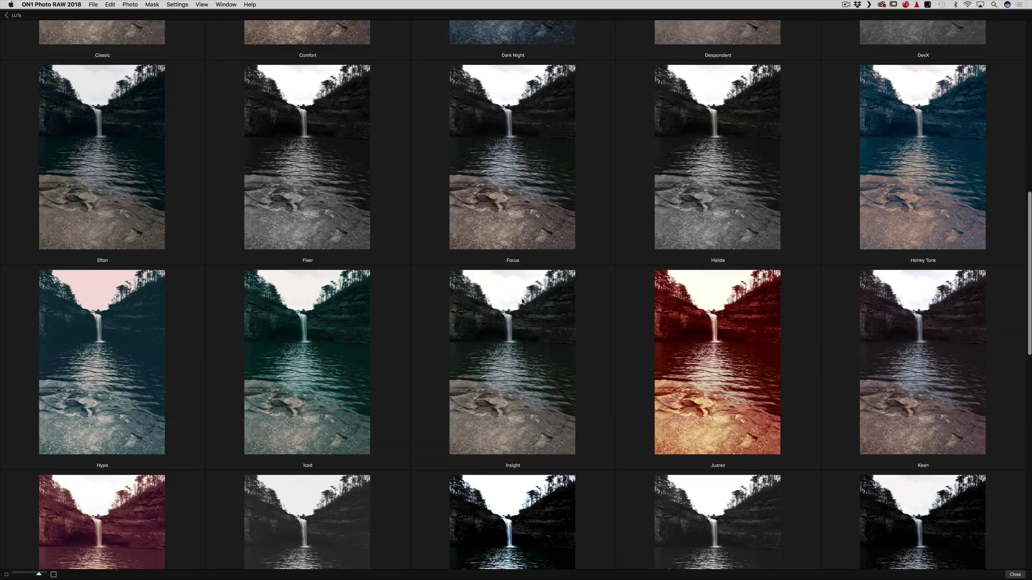
scroll(522, 301, "down", 8)
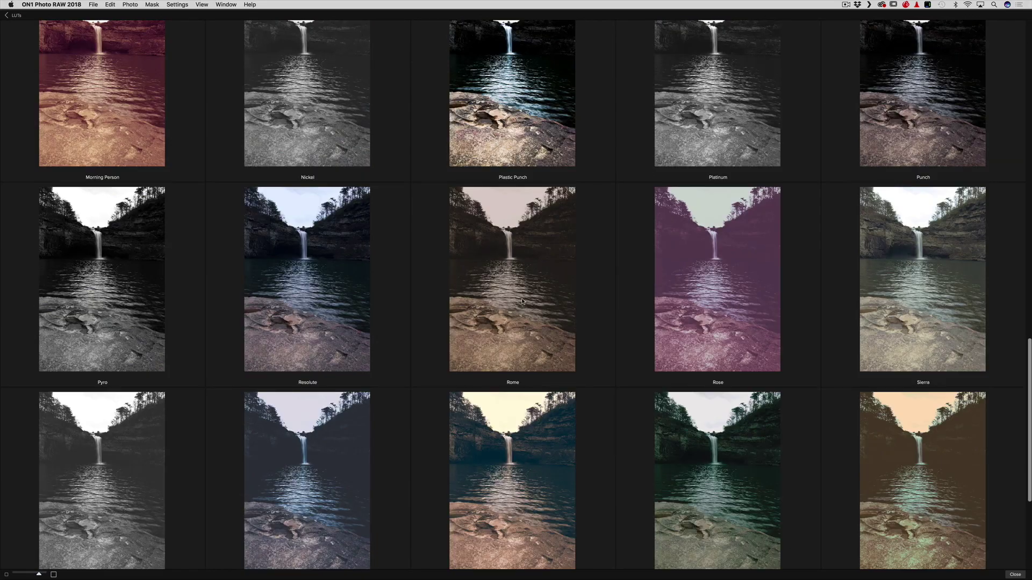
scroll(521, 301, "down", 4)
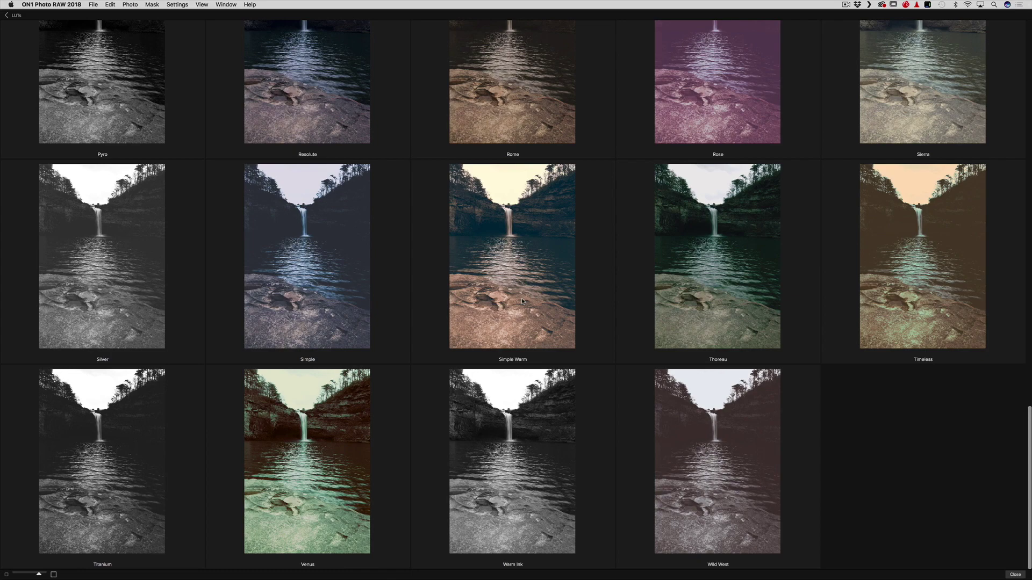
scroll(522, 298, "up", 20)
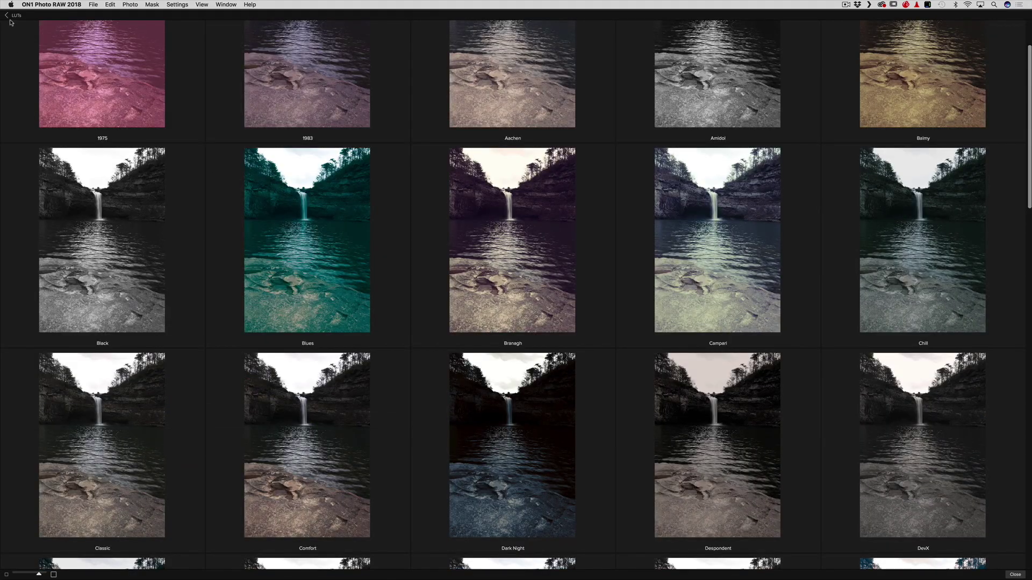
left_click(7, 16)
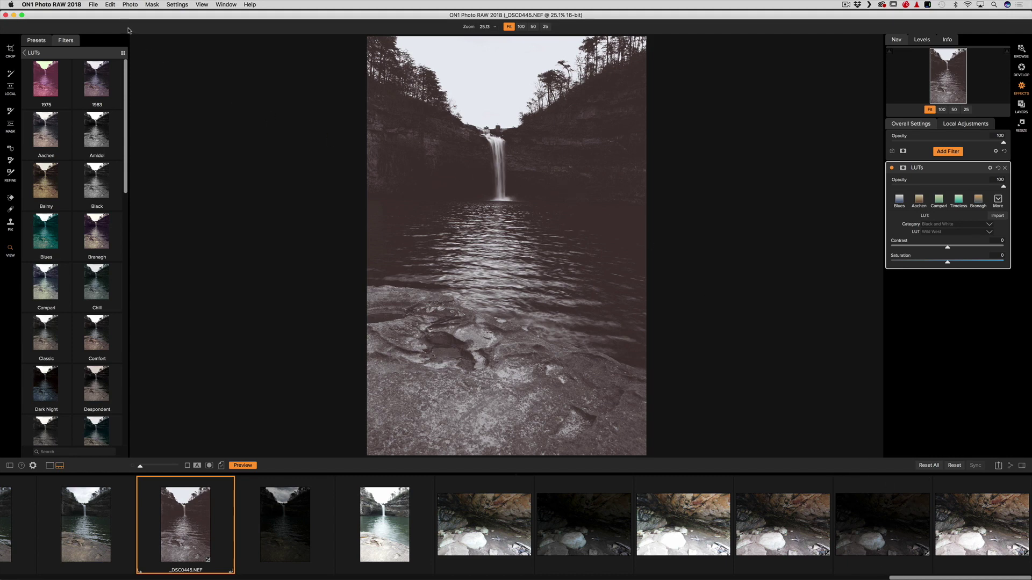
- Return to Browse and view the Desoto Falls Secret Hike folder as a scrolling thumbnail grid
left_click(1021, 50)
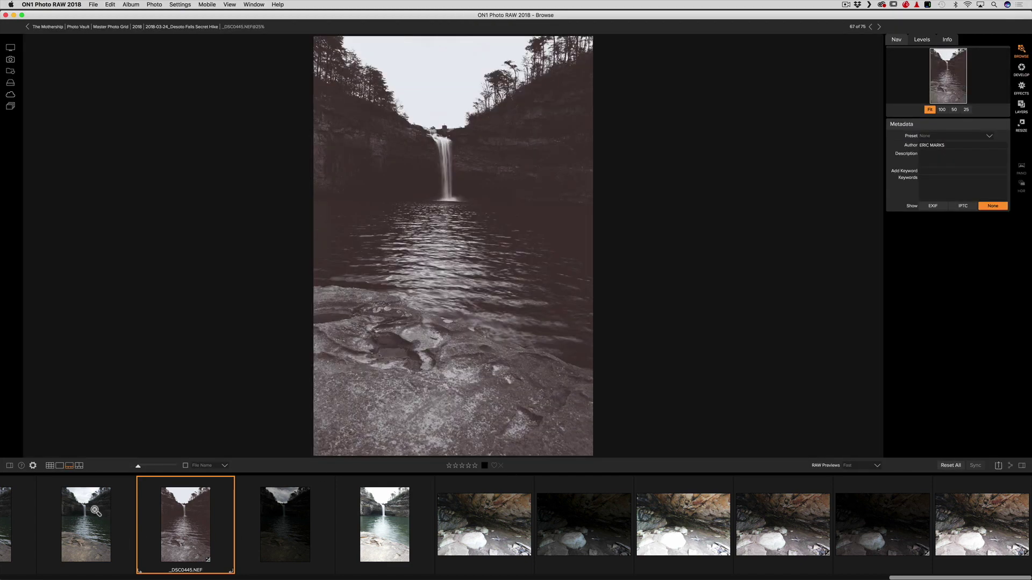
left_click(49, 465)
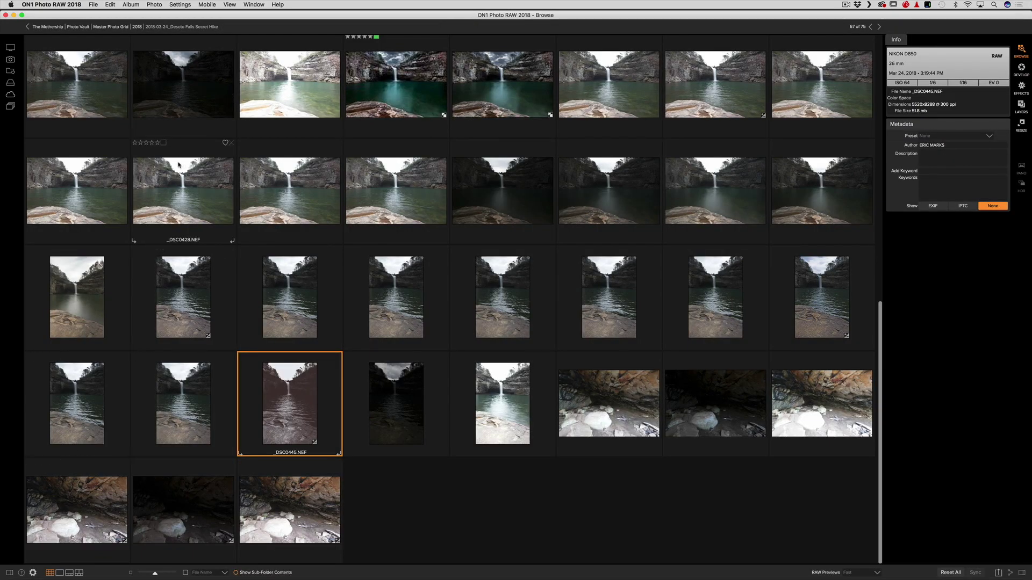
scroll(180, 173, "up", 5)
scroll(180, 177, "down", 5)
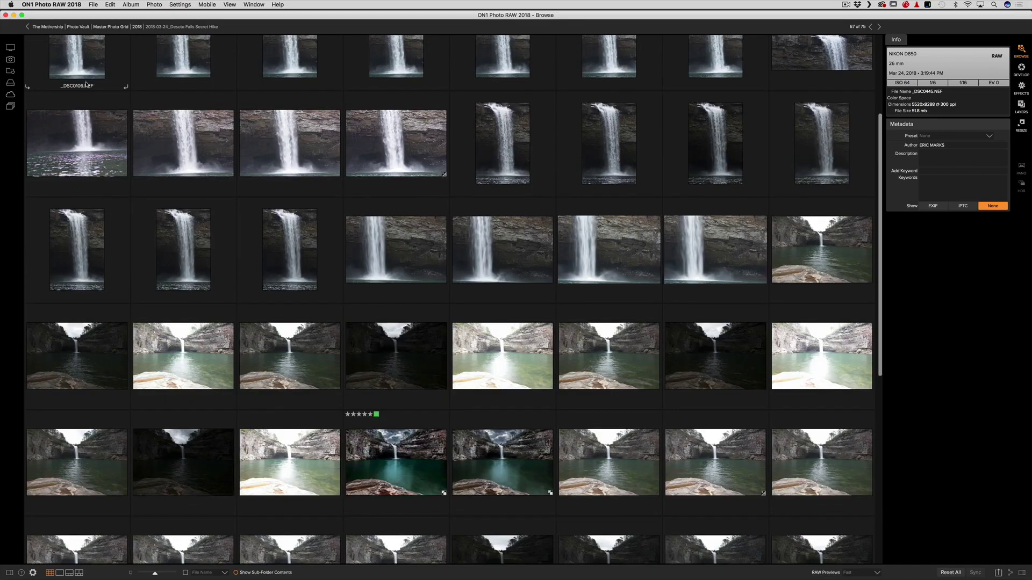
scroll(88, 89, "up", 4)
scroll(87, 89, "down", 1)
scroll(88, 90, "down", 1)
scroll(162, 75, "up", 2)
scroll(85, 71, "down", 1)
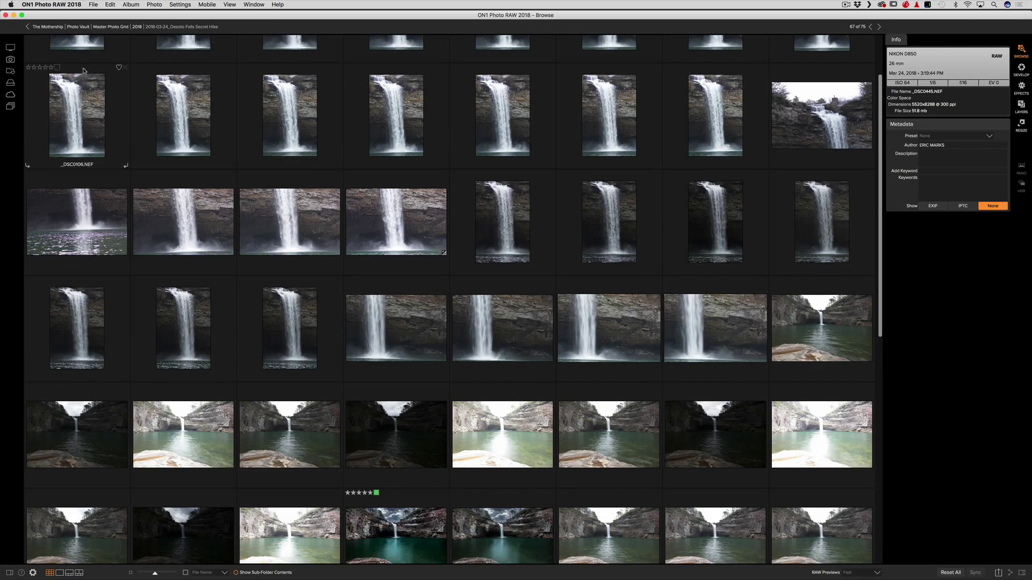
left_click(93, 4)
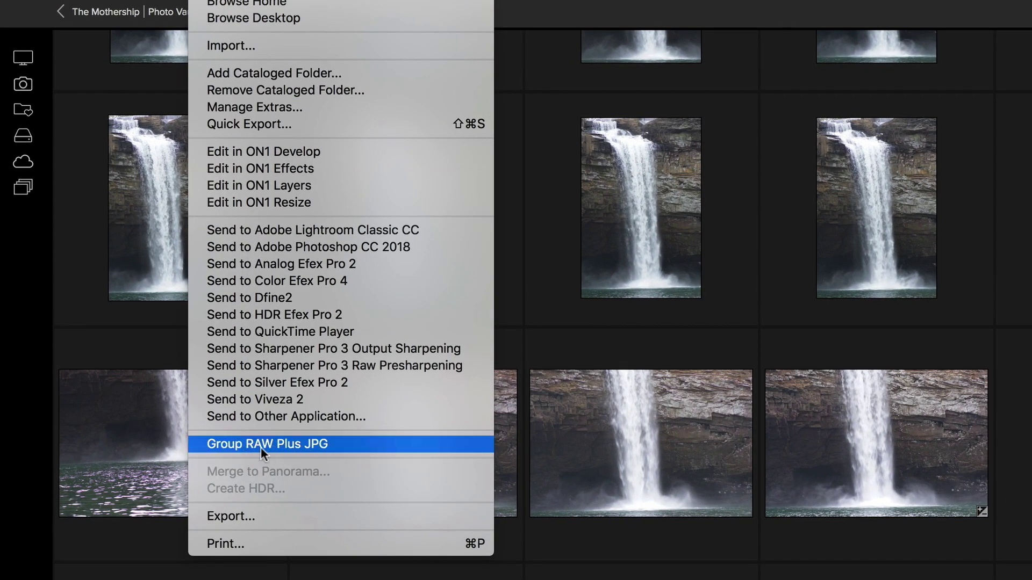
- Apply File > Group RAW Plus JPG to pair the folder's RAW and JPG files
left_click(275, 447)
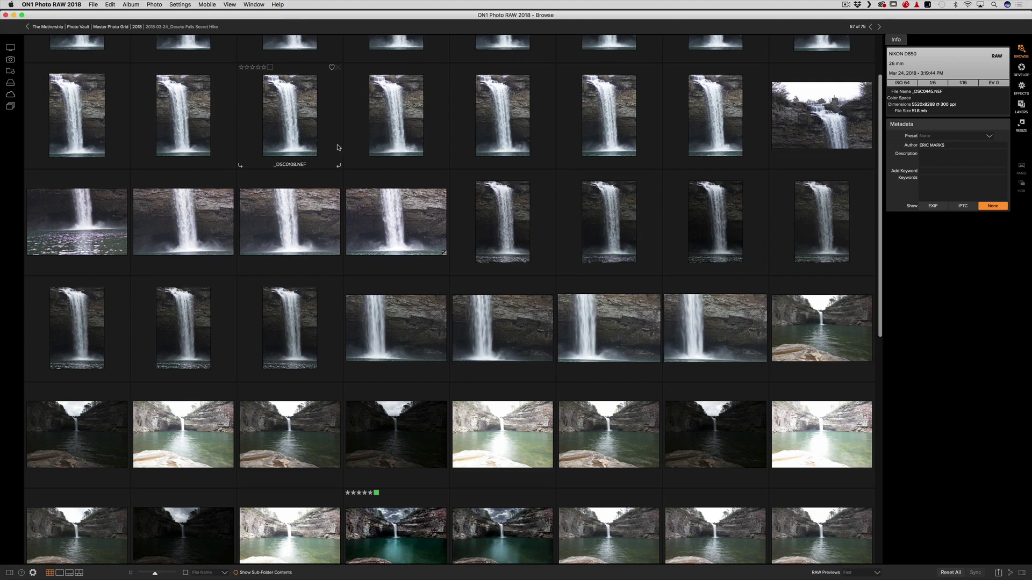
scroll(338, 148, "up", 3)
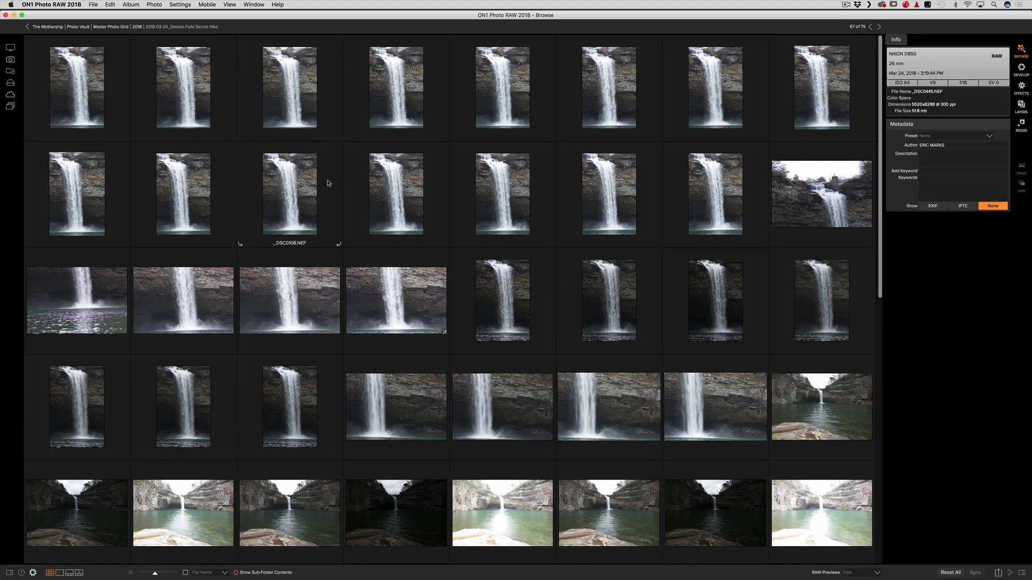